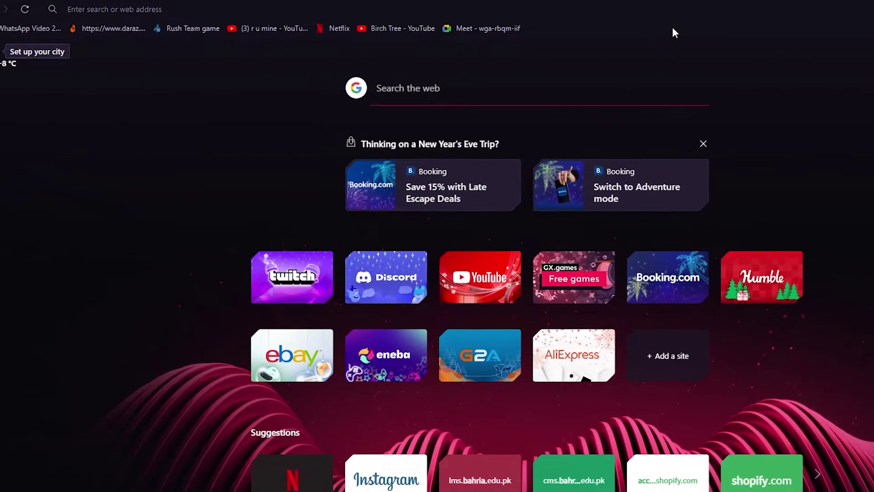
# - Search Google for 'mailchimp' from the Opera GX address bar
pyautogui.click(696, 13)
pyautogui.write('mailchimp')
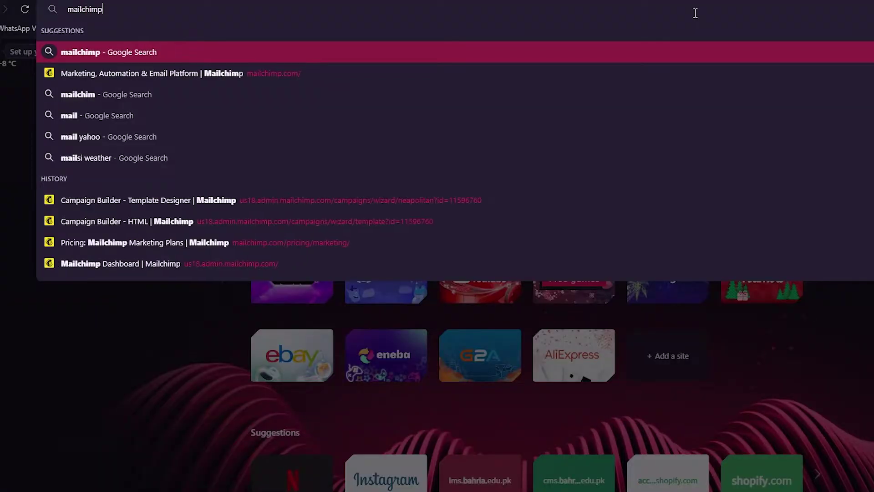
pyautogui.press('Return')
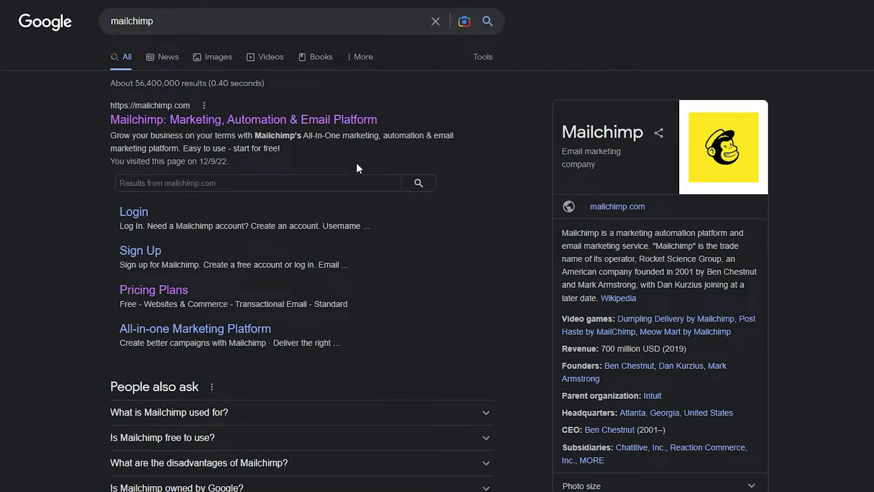
# - Open mailchimp.com, the top Google result 'Mailchimp: Marketing, Automation & Email Platform'
pyautogui.scroll(-3, 433, 143)
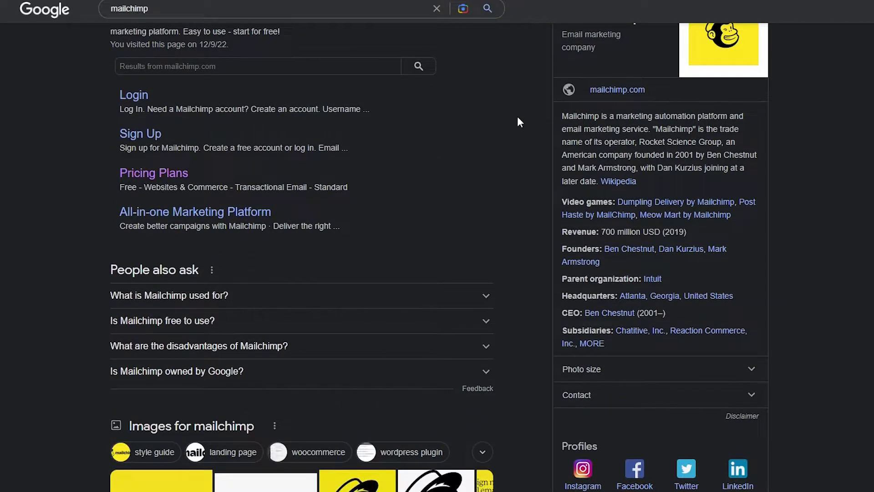
pyautogui.scroll(3, 518, 119)
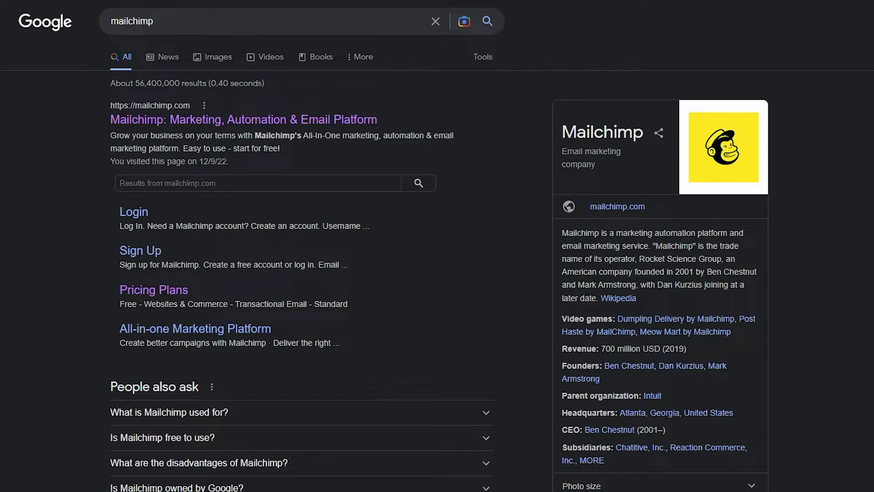
pyautogui.click(324, 122)
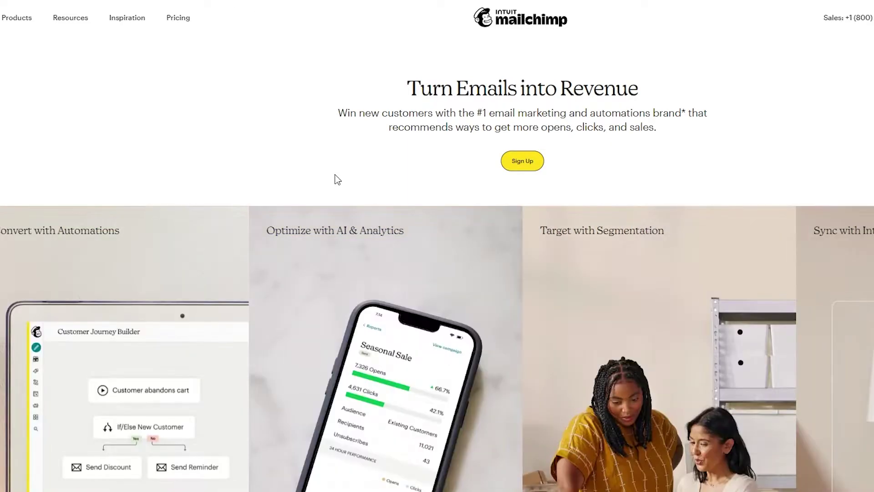
pyautogui.scroll(-8, 364, 157)
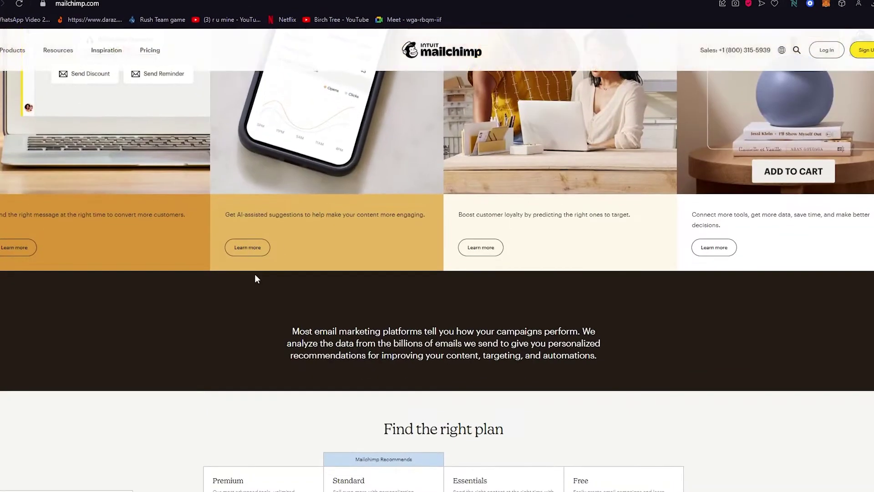
pyautogui.scroll(7, 264, 305)
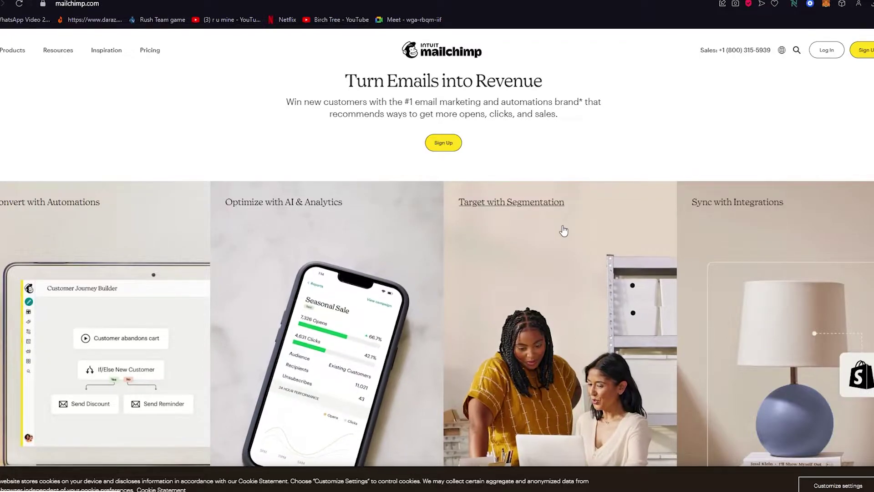
pyautogui.scroll(-3, 786, 247)
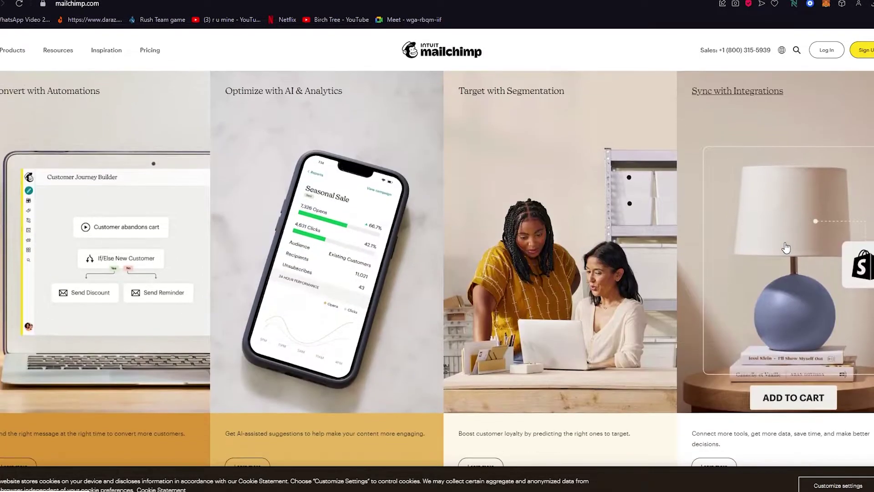
pyautogui.scroll(-4, 755, 205)
pyautogui.scroll(3, 755, 205)
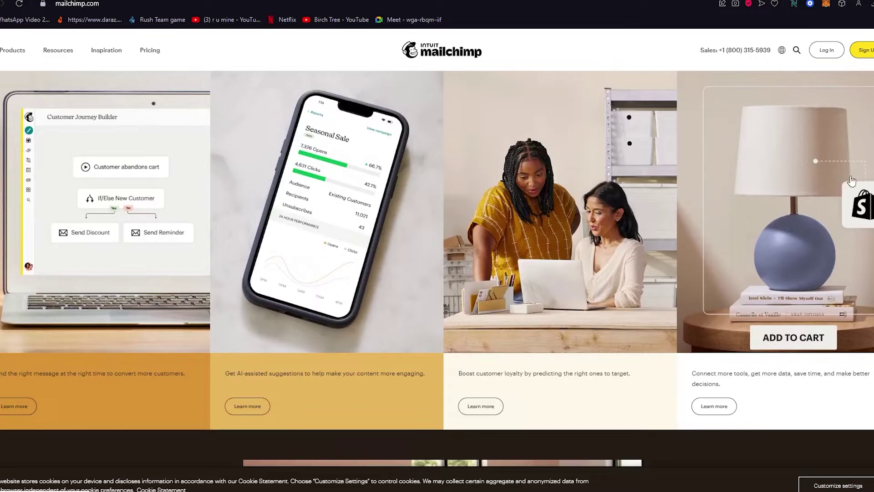
pyautogui.scroll(1, 842, 185)
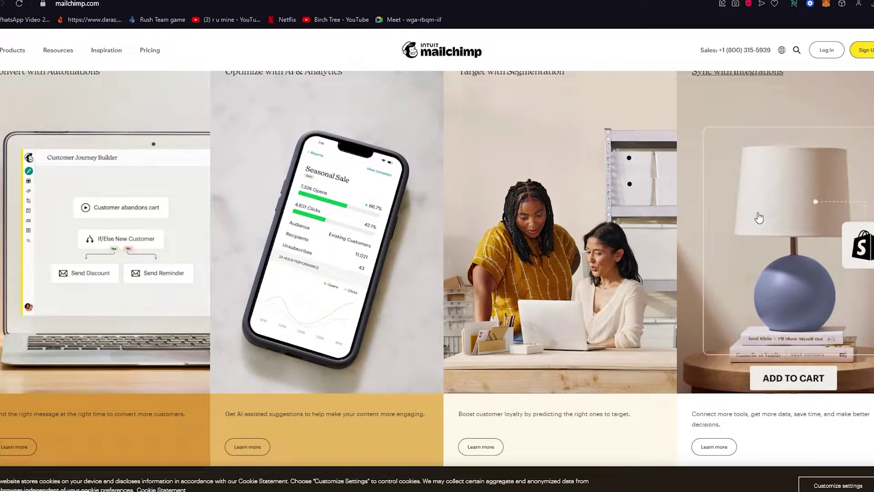
pyautogui.scroll(3, 499, 168)
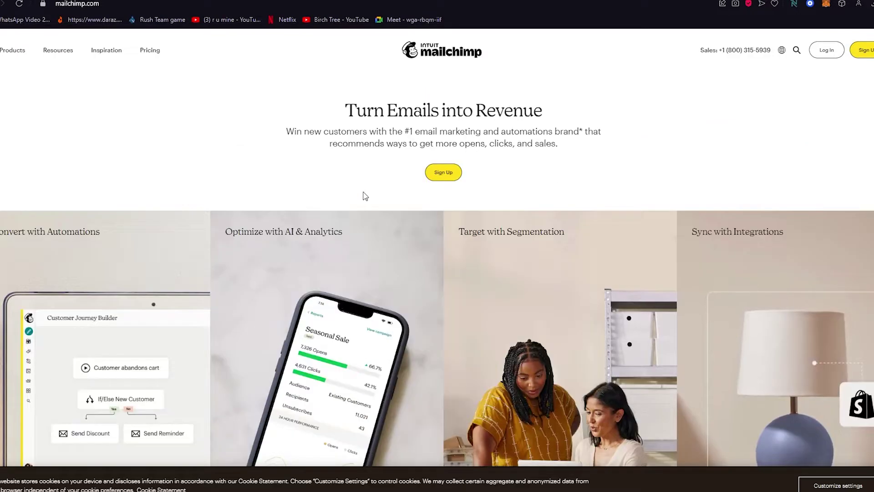
pyautogui.scroll(-12, 363, 196)
pyautogui.scroll(-7, 206, 260)
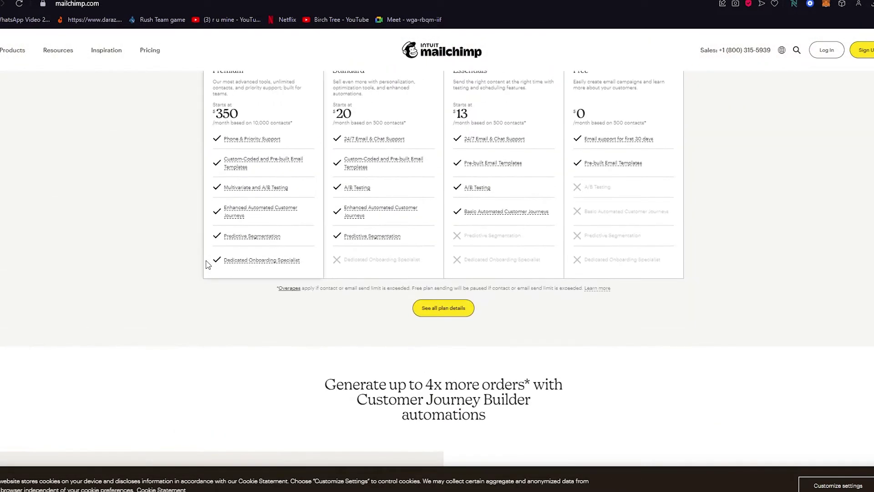
pyautogui.scroll(3, 391, 173)
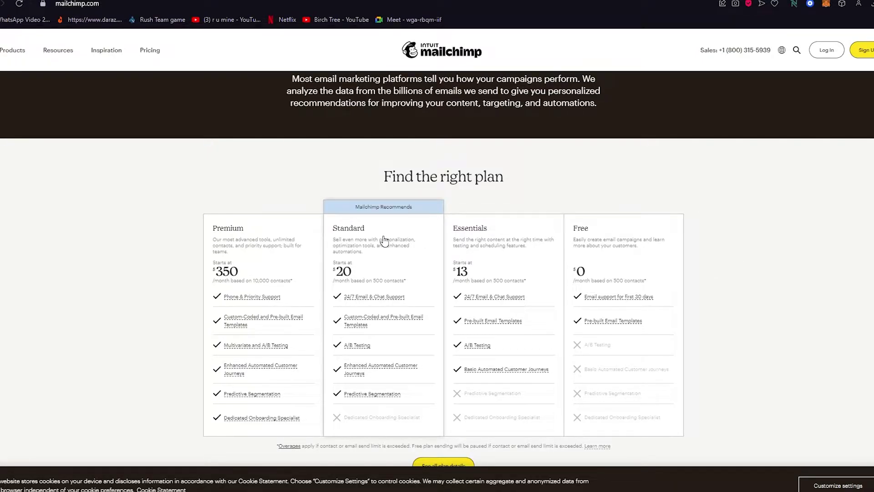
pyautogui.scroll(-5, 255, 217)
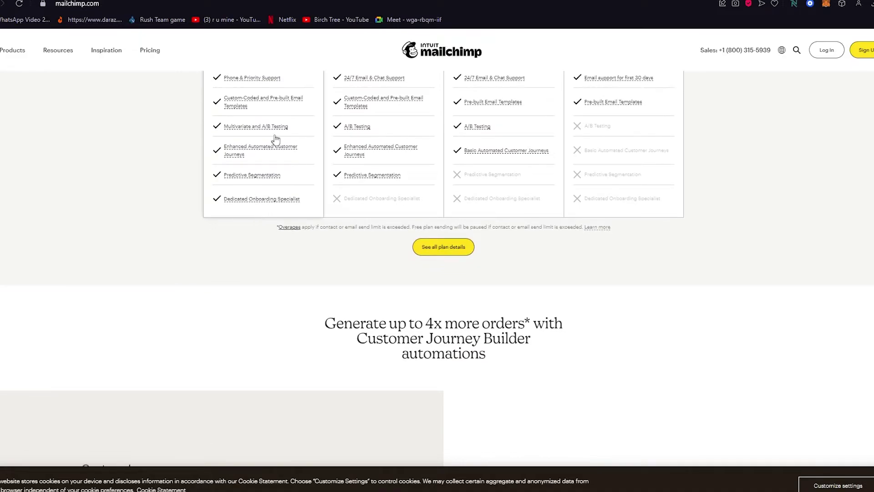
pyautogui.scroll(-4, 377, 240)
pyautogui.scroll(5, 616, 116)
pyautogui.scroll(-15, 617, 116)
pyautogui.scroll(8, 616, 116)
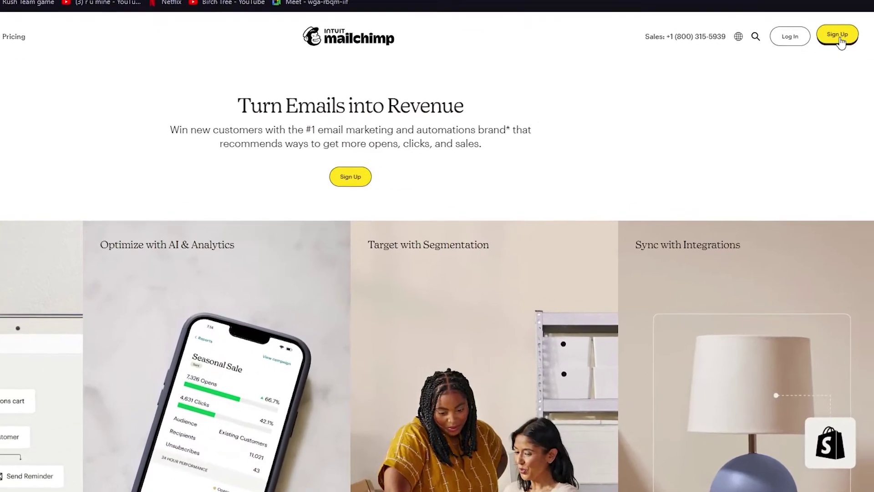
# - Start the Free-plan Mailchimp sign-up and copy the temporary address from TempMail
pyautogui.click(823, 30)
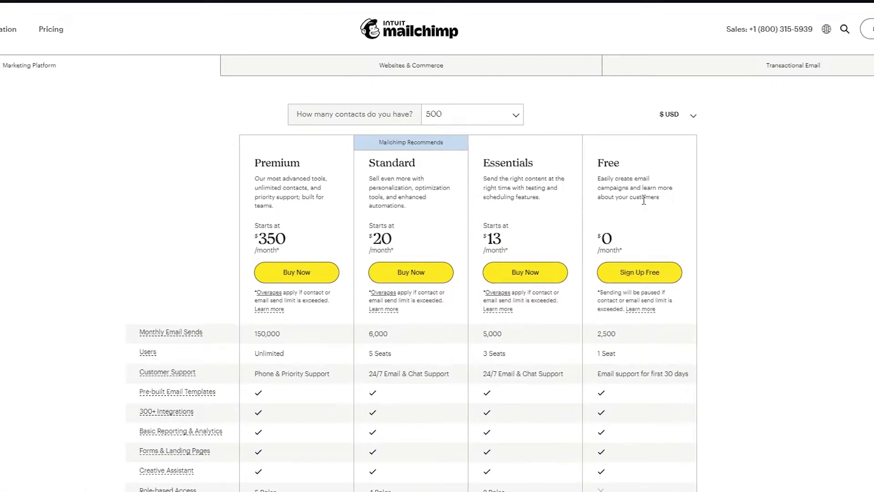
pyautogui.scroll(-1, 668, 235)
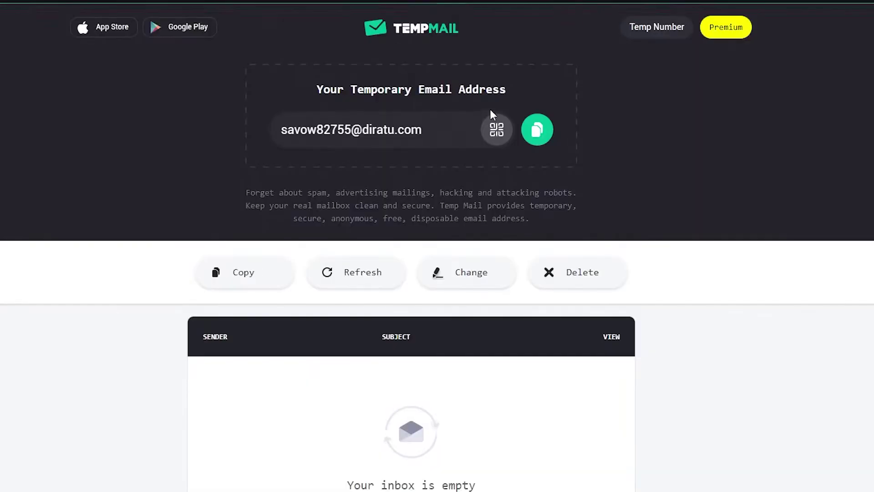
pyautogui.click(537, 130)
pyautogui.click(537, 129)
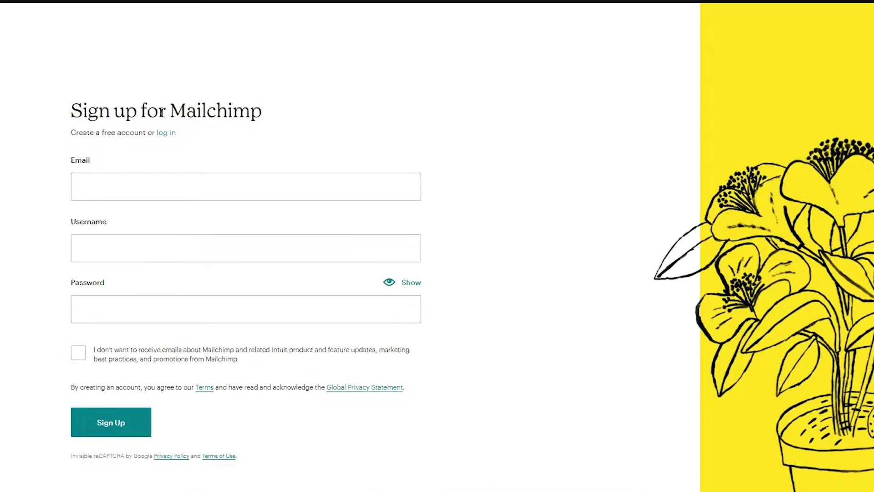
# - Paste the temporary address as the account email and reuse it as the username
pyautogui.click(173, 179)
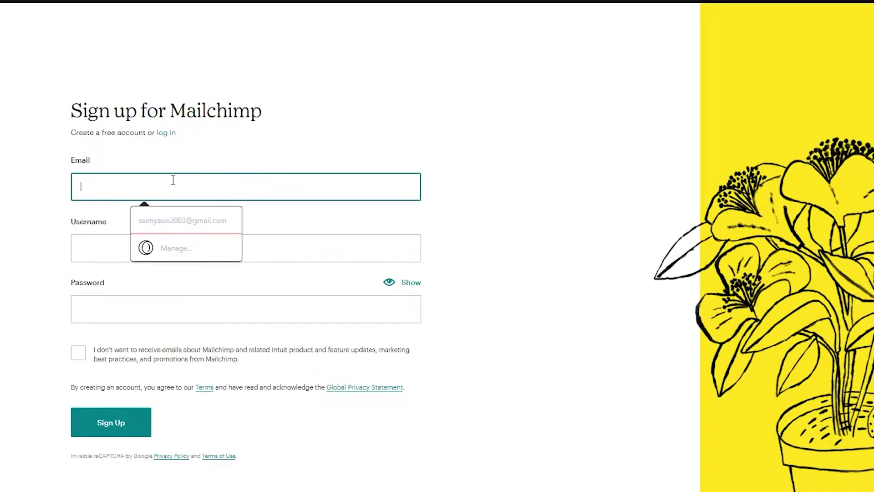
pyautogui.hotkey('ctrl', 'v')
pyautogui.click(113, 242)
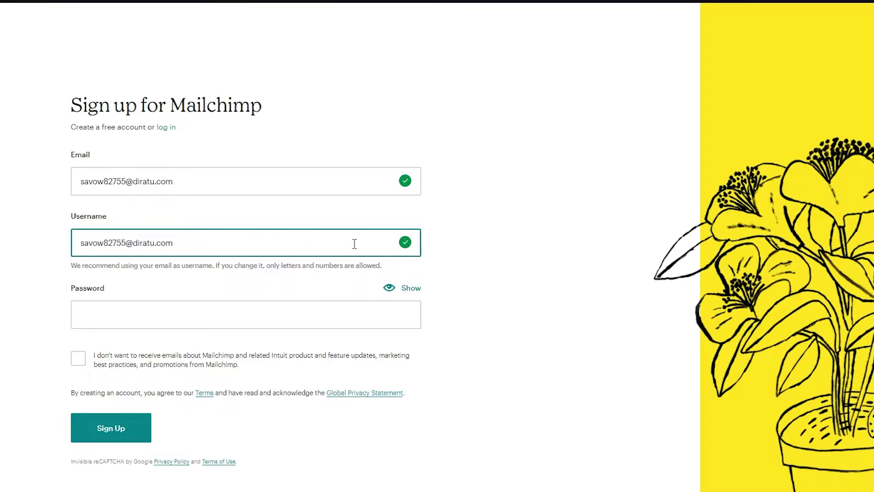
# - Enter an account password, opt out of marketing emails, and submit the sign-up
pyautogui.click(133, 320)
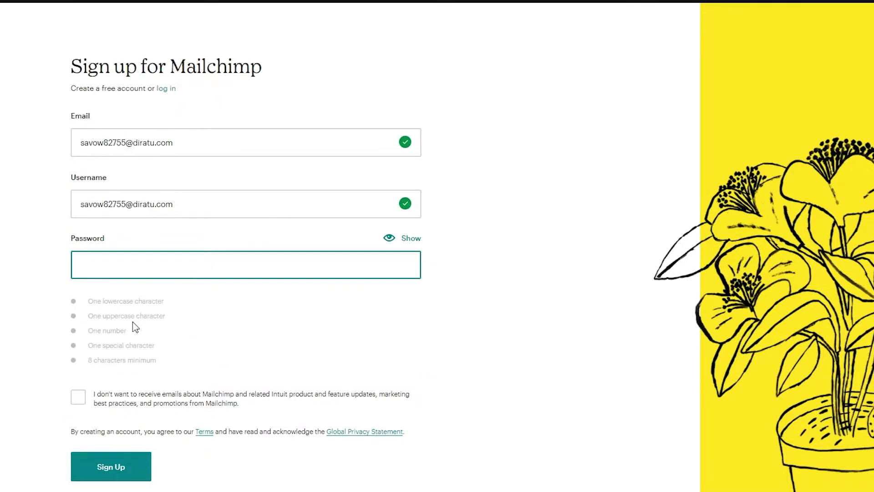
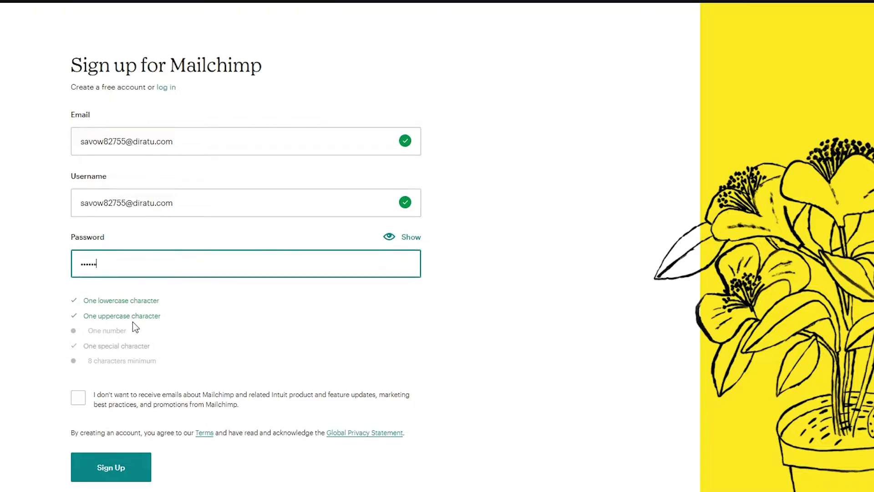
pyautogui.click(6, 321)
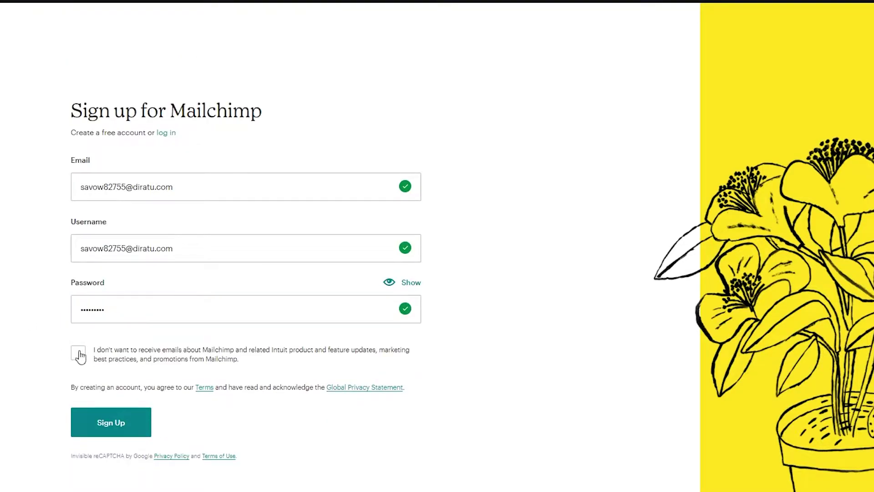
pyautogui.click(77, 358)
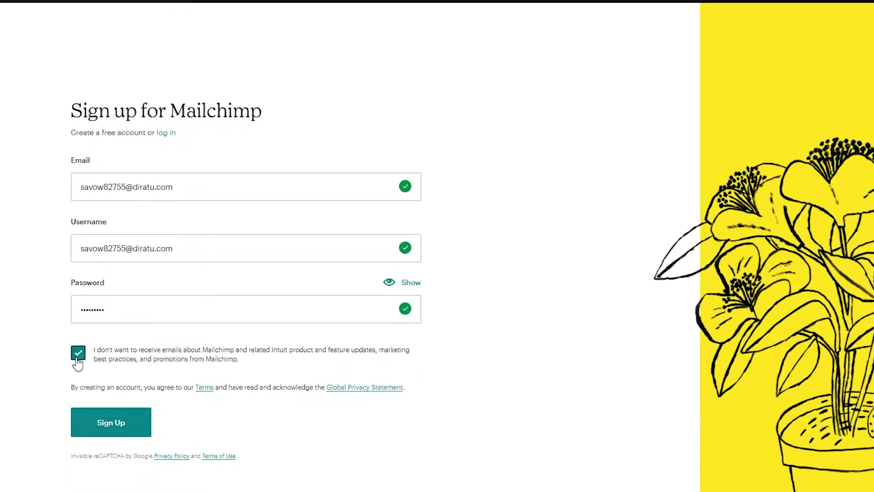
pyautogui.click(103, 429)
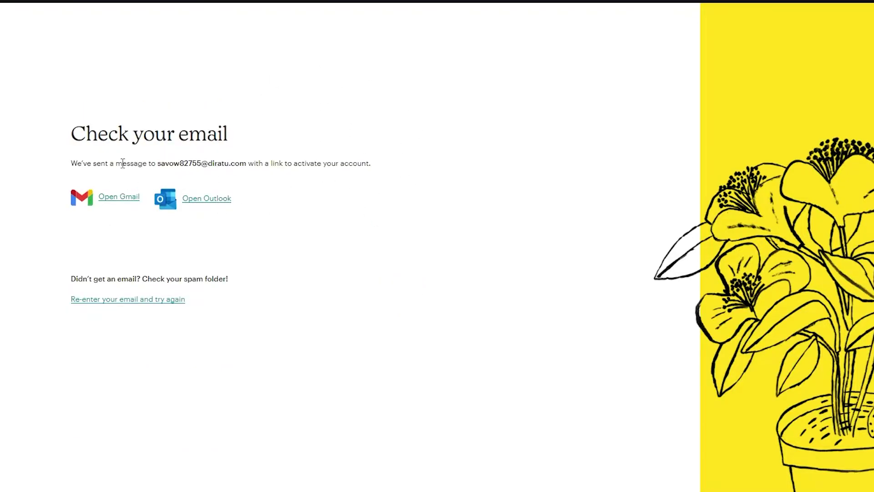
# - Open the 'Activate your Mailchimp account' email in TempMail and follow its Activate Account link
pyautogui.click(60, 2)
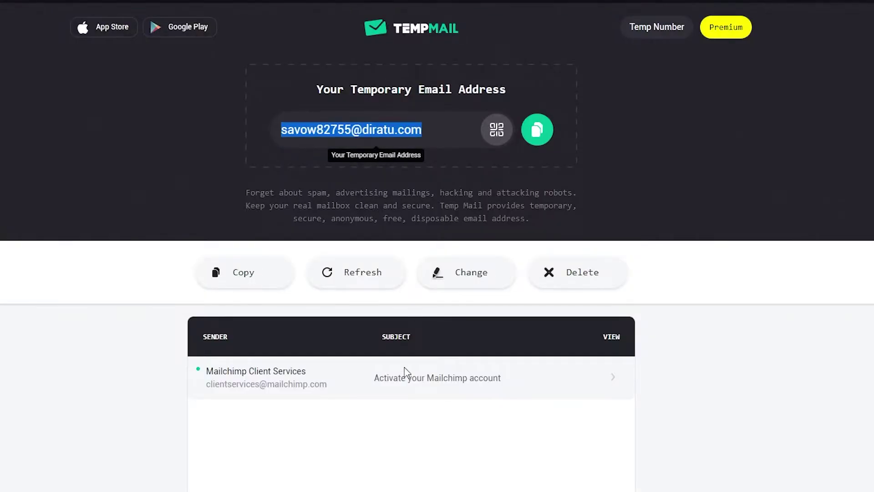
pyautogui.click(419, 428)
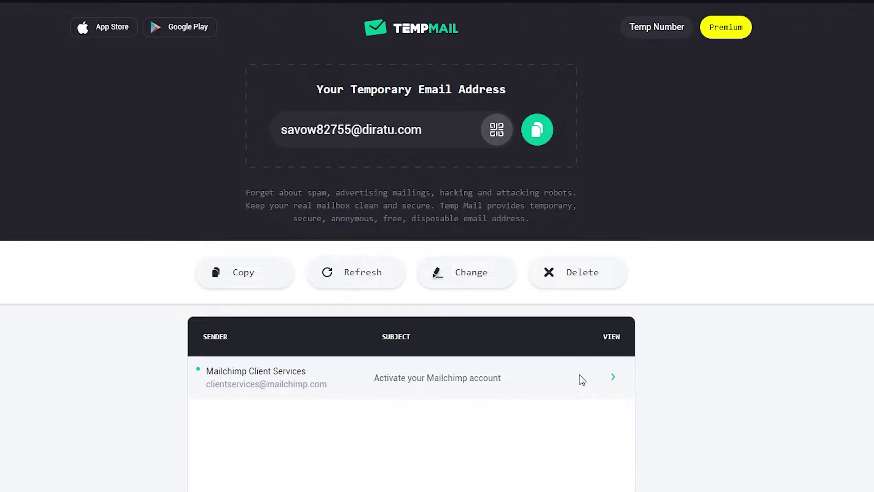
pyautogui.click(611, 379)
pyautogui.scroll(-3, 461, 363)
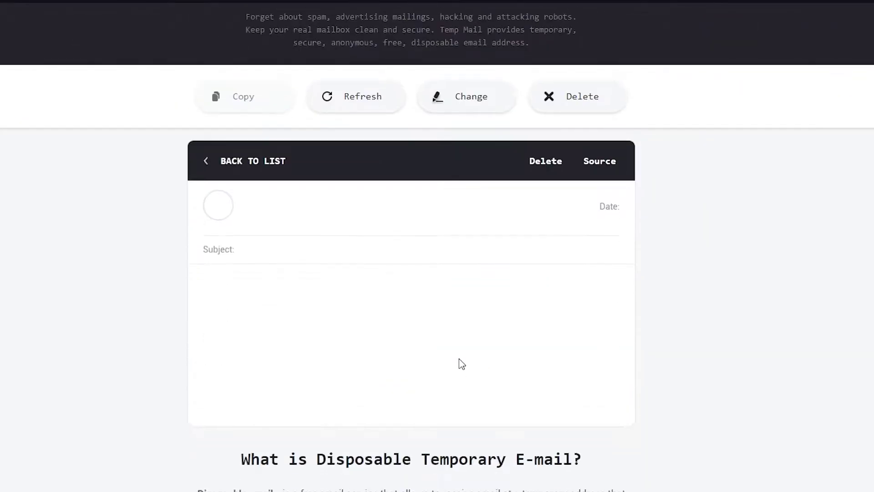
pyautogui.scroll(-3, 350, 361)
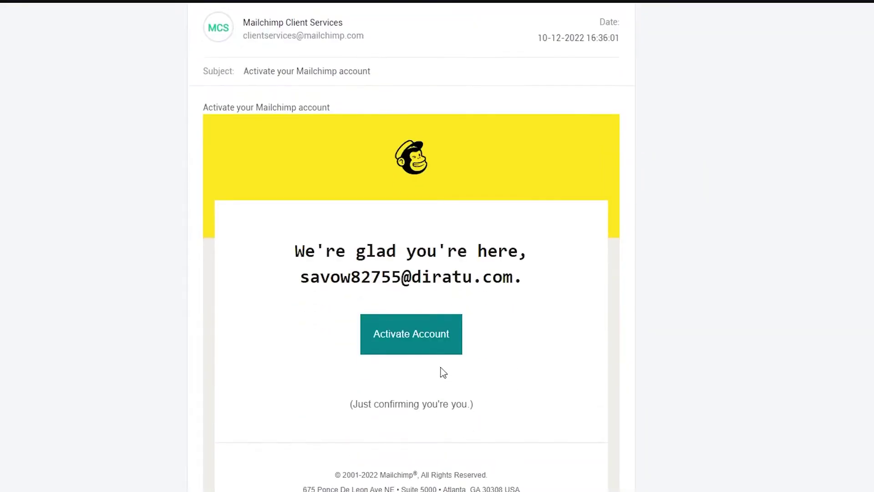
pyautogui.click(416, 346)
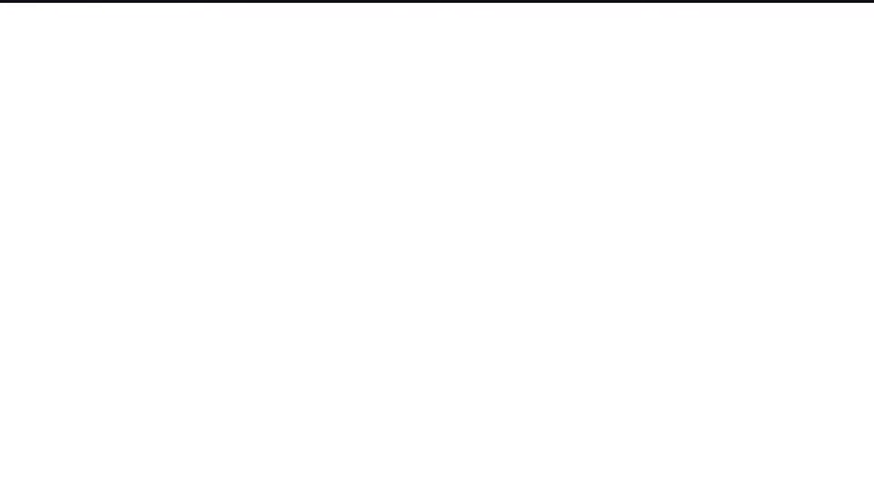
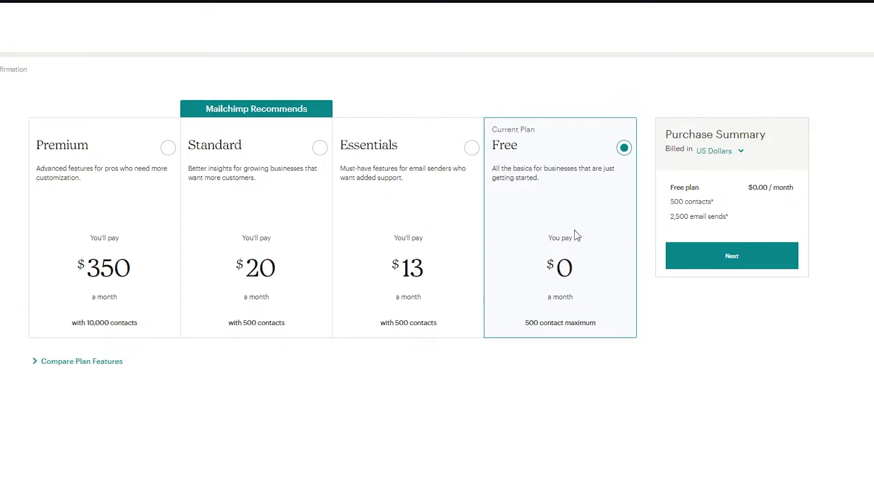
# - Continue from the Purchase Summary with the Free plan at $0 a month
pyautogui.click(779, 256)
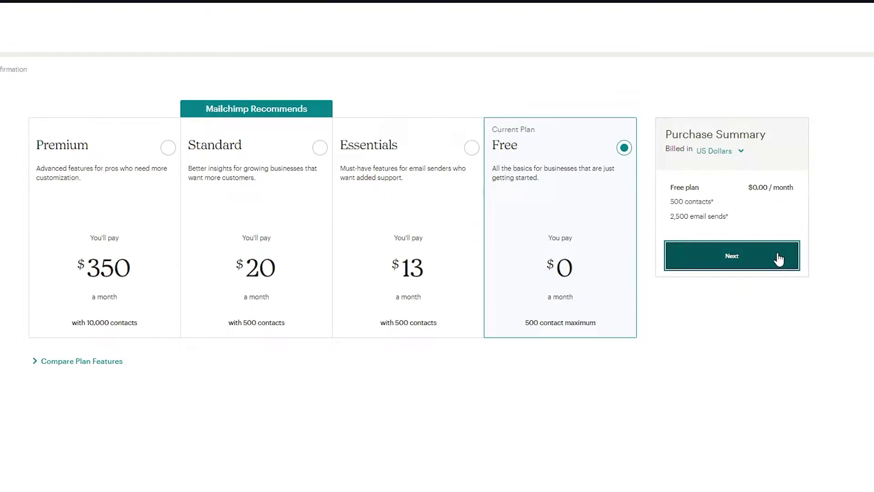
# - Enter the owner's first and last name and business name Media Coop, then submit
pyautogui.click(30, 165)
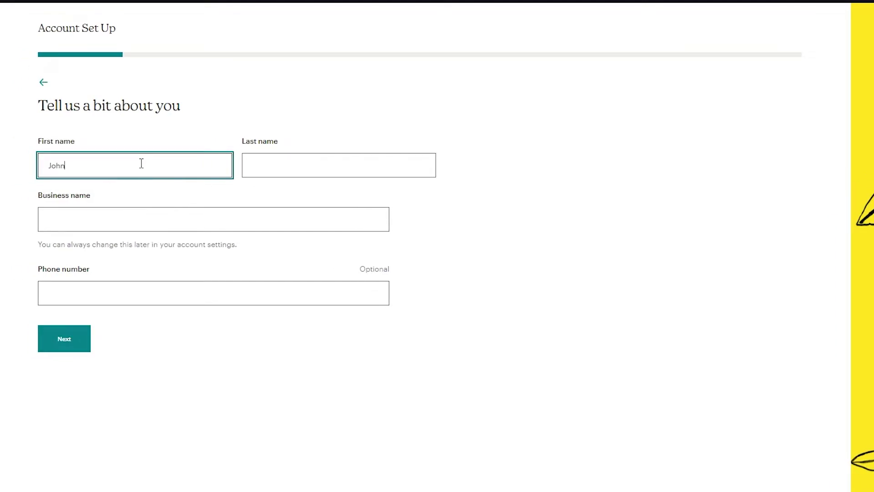
pyautogui.click(305, 162)
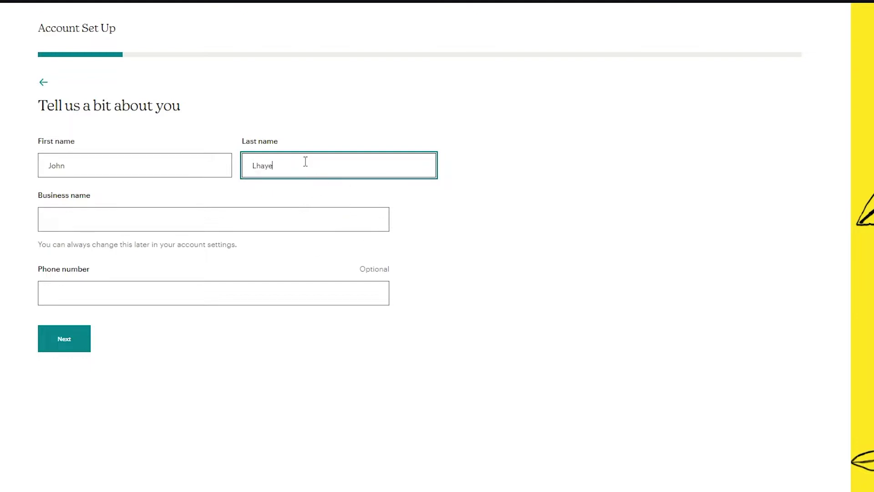
pyautogui.click(237, 225)
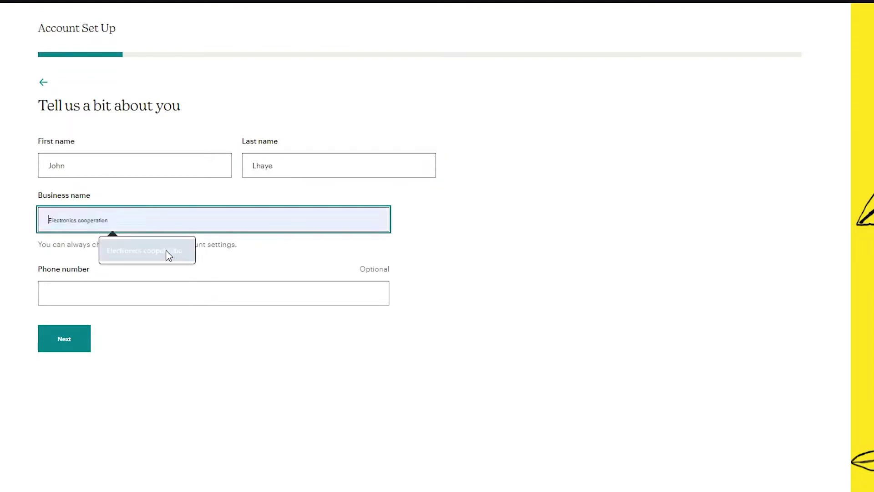
pyautogui.write('Me')
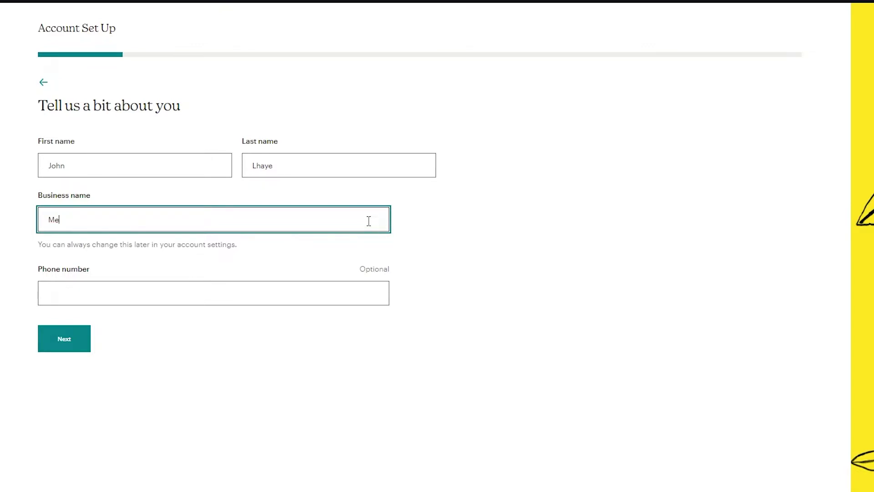
pyautogui.write('iia Coop')
pyautogui.click(236, 333)
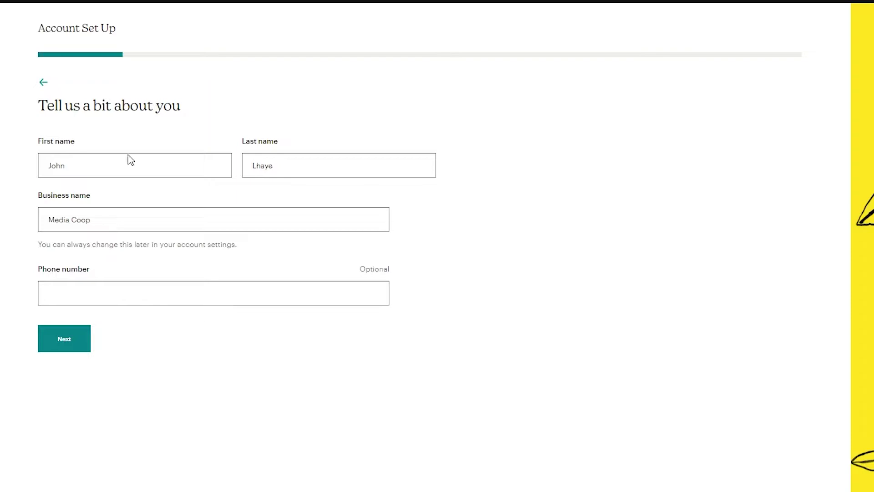
pyautogui.click(68, 330)
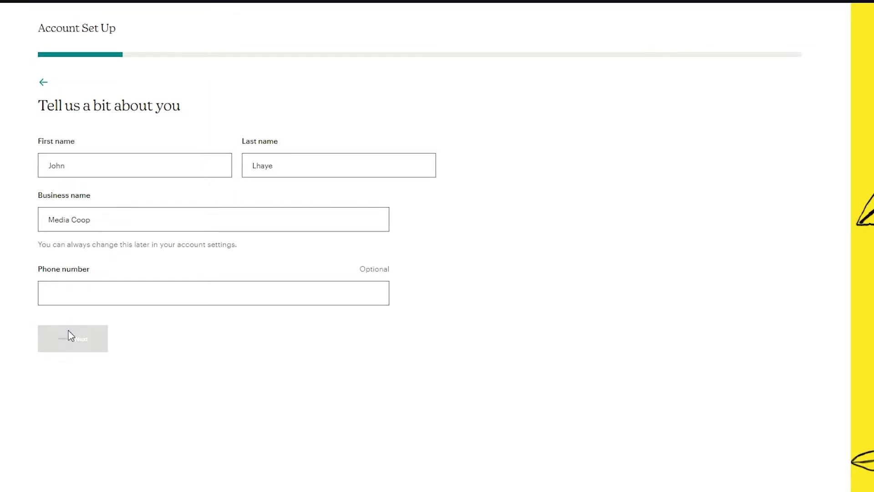
# - Fill the business address from the autofill suggestion and submit it
pyautogui.click(211, 178)
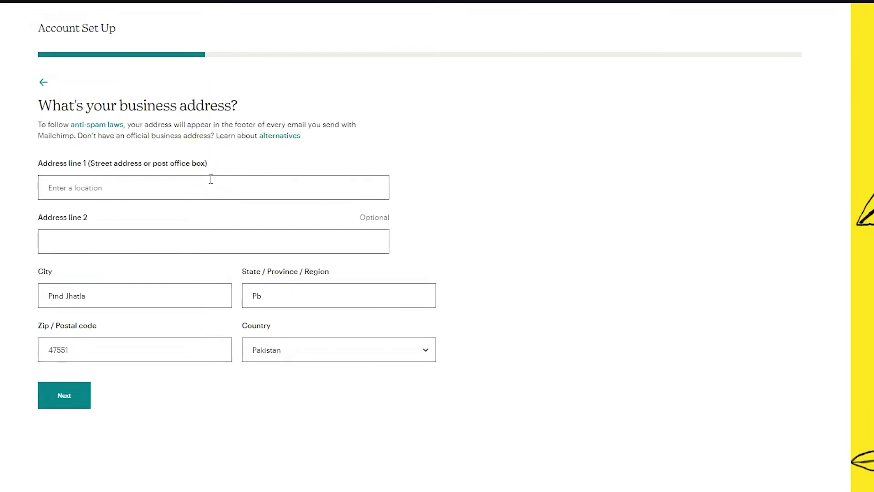
pyautogui.click(181, 241)
pyautogui.click(253, 297)
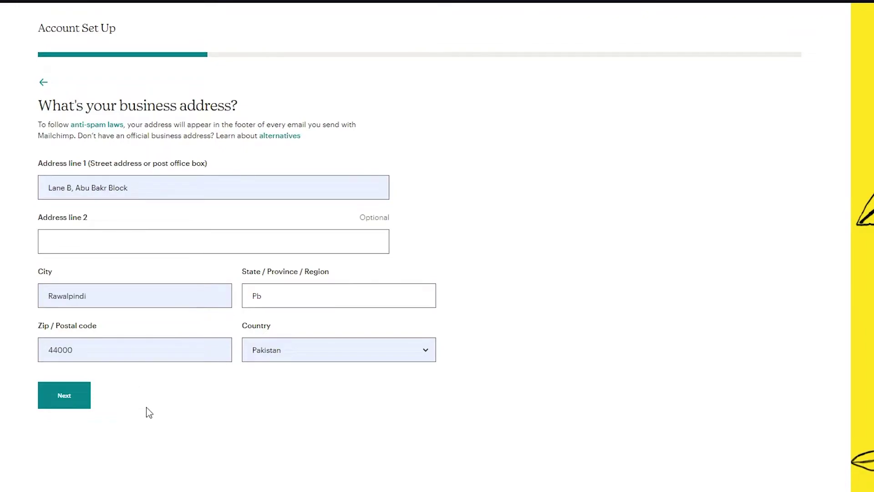
pyautogui.click(51, 397)
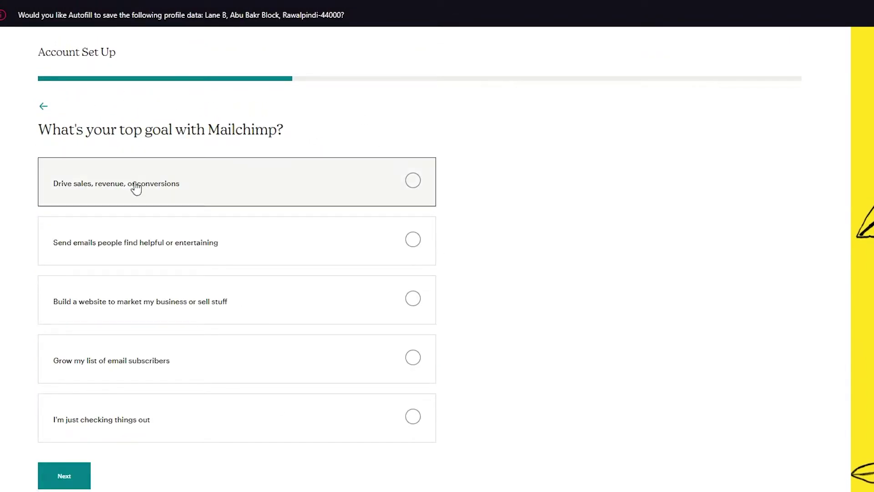
# - Set the top goal to 'I'm just checking things out' and confirm it
pyautogui.click(228, 435)
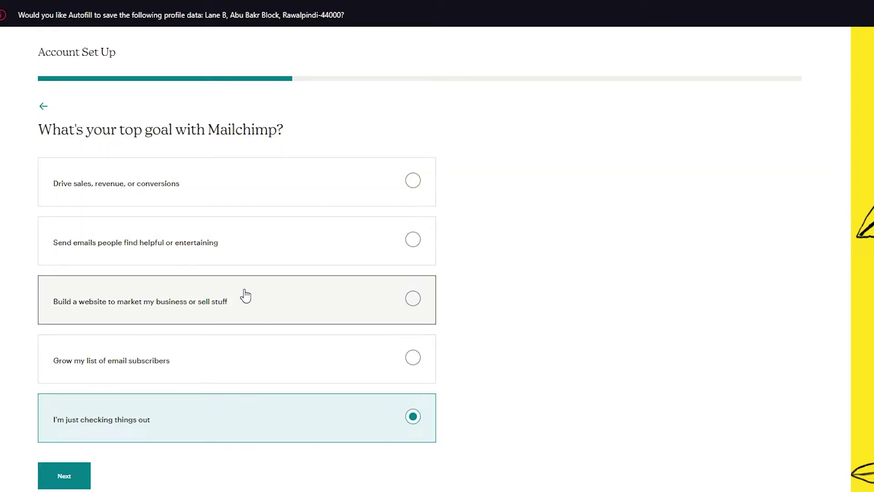
pyautogui.click(79, 471)
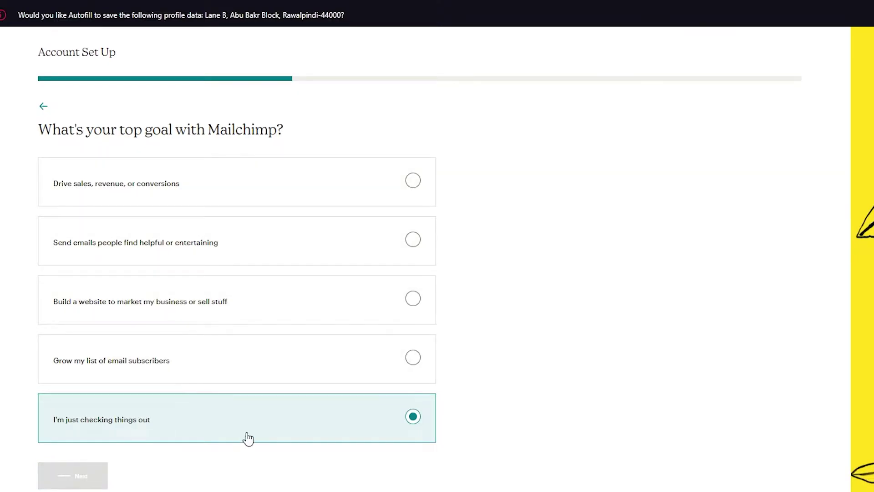
pyautogui.scroll(-1, 407, 349)
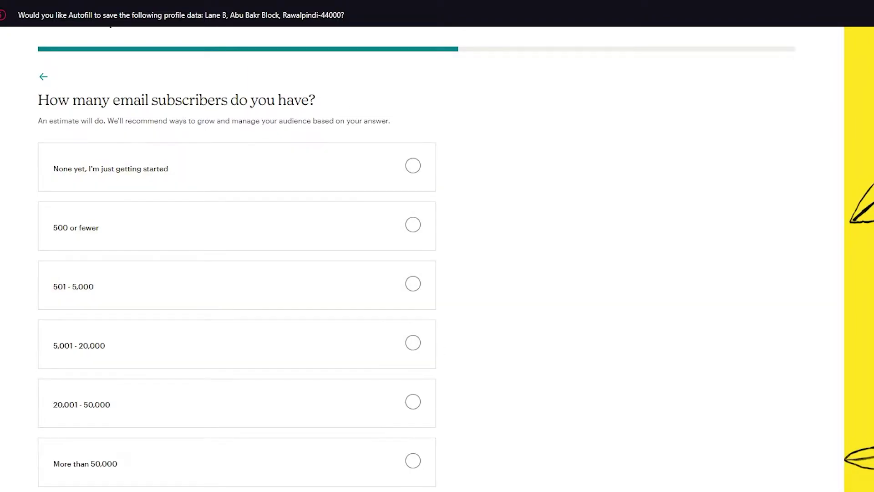
# - Answer 'None yet' for subscribers and 'We're not currently selling', then continue
pyautogui.click(226, 184)
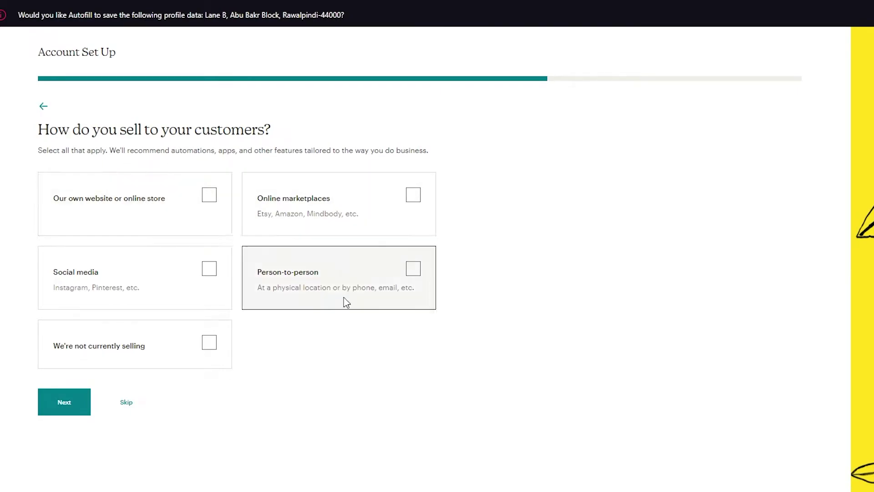
pyautogui.click(209, 342)
pyautogui.click(54, 407)
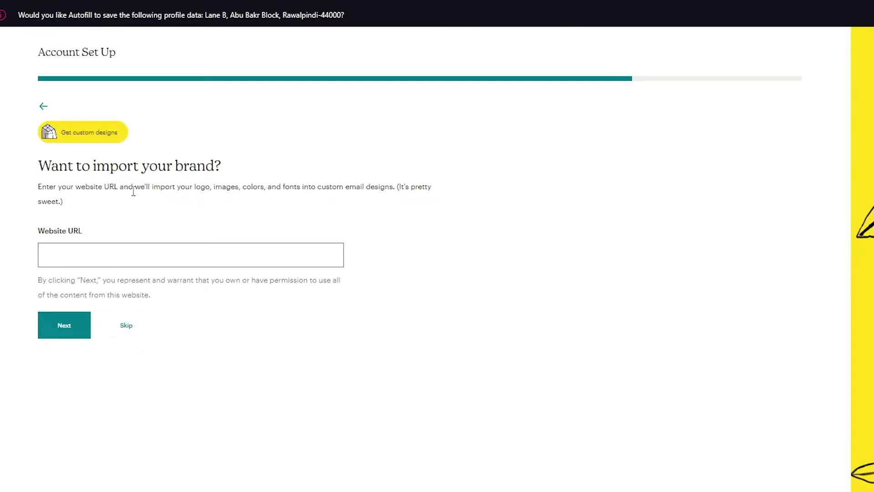
# - Skip the brand import, choose the E-commerce Newsletter, and finish setup
pyautogui.click(114, 328)
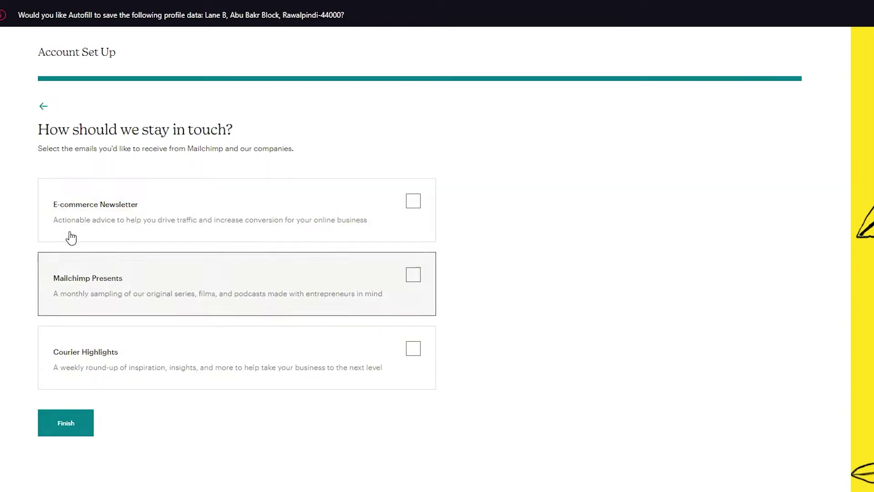
pyautogui.click(238, 219)
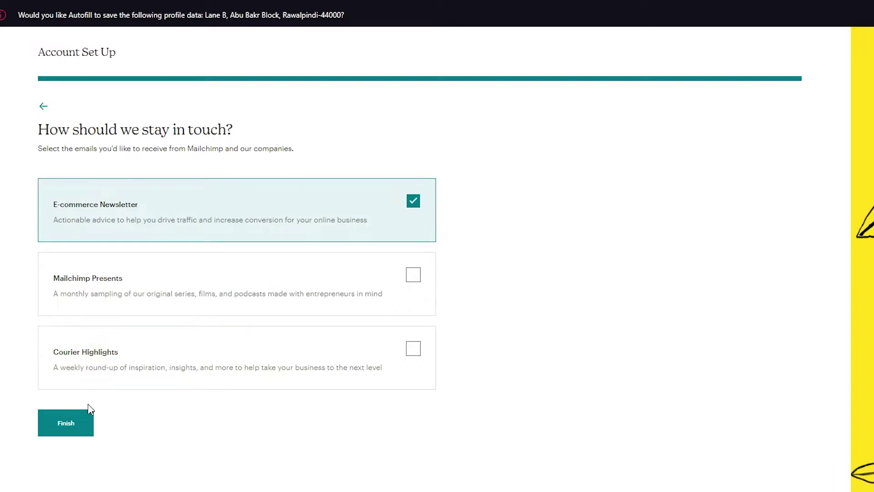
pyautogui.click(67, 423)
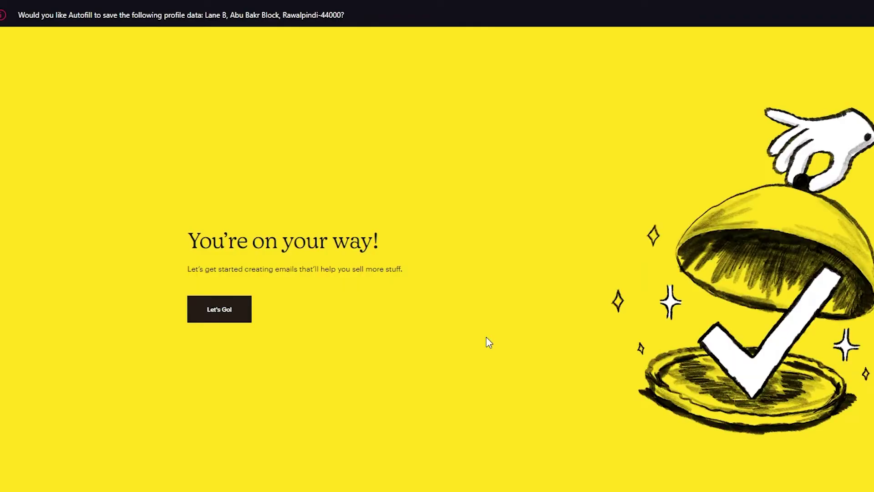
# - Enter the Home dashboard via Let's Go! and browse down to the Total Audience panel
pyautogui.click(224, 314)
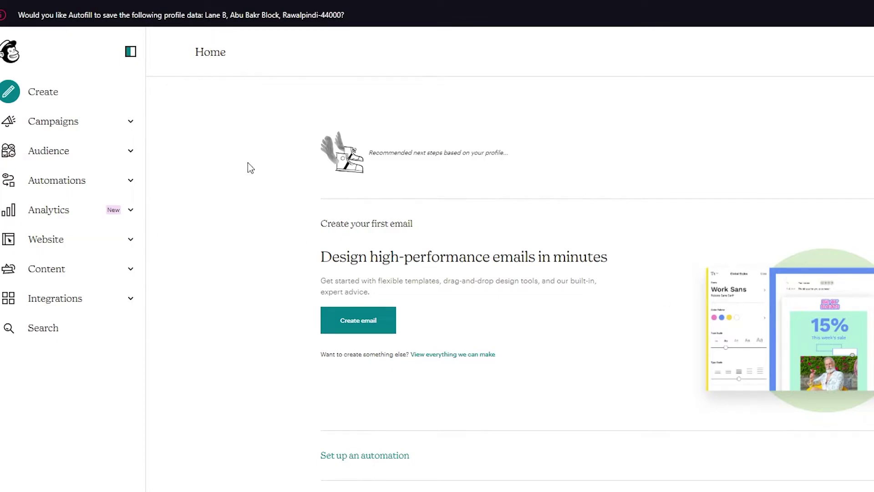
pyautogui.scroll(-8, 566, 238)
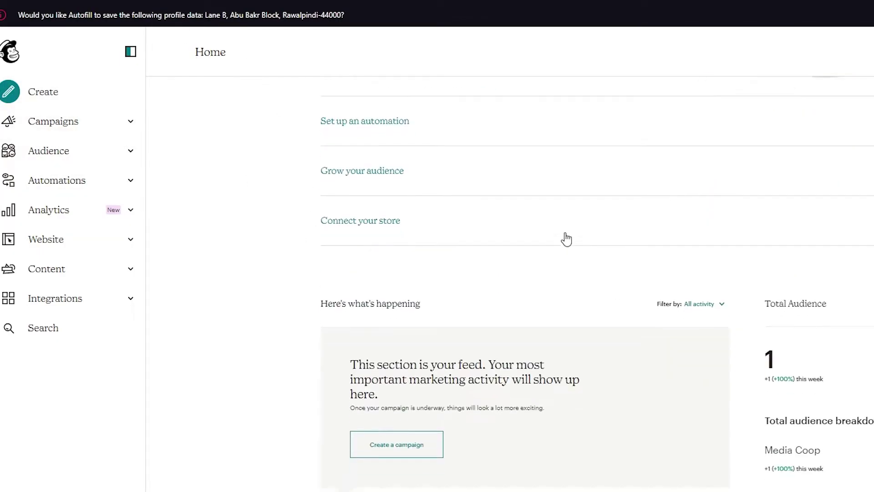
pyautogui.scroll(8, 460, 275)
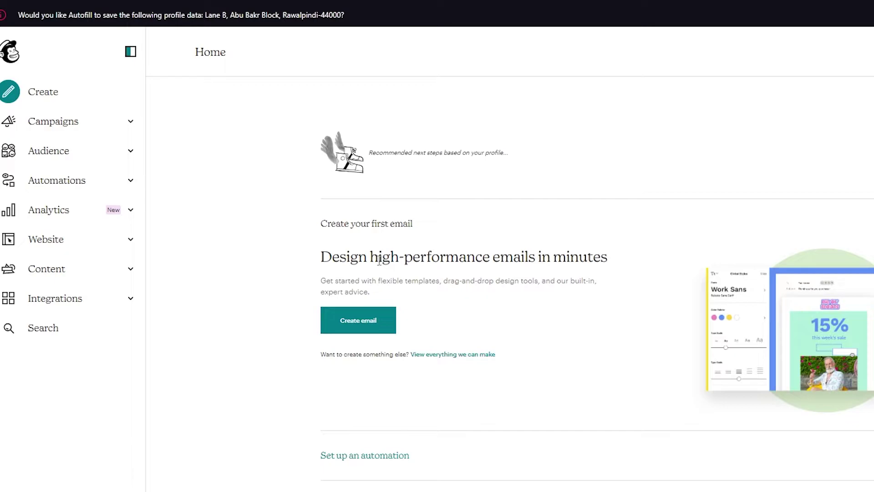
pyautogui.scroll(-3, 471, 285)
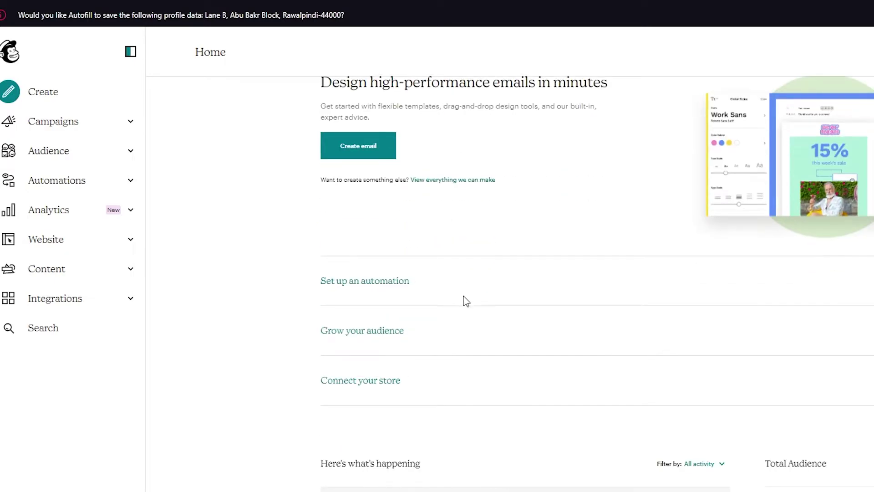
pyautogui.scroll(-1, 410, 369)
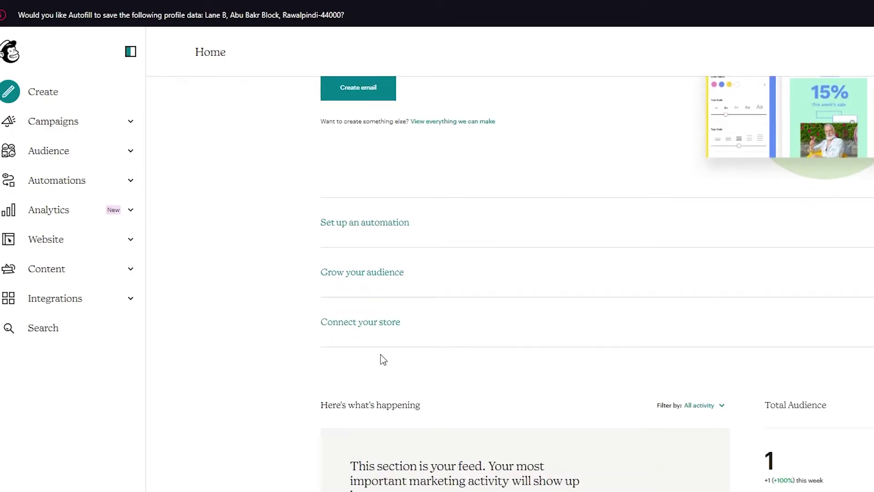
pyautogui.scroll(-4, 382, 360)
pyautogui.scroll(8, 469, 336)
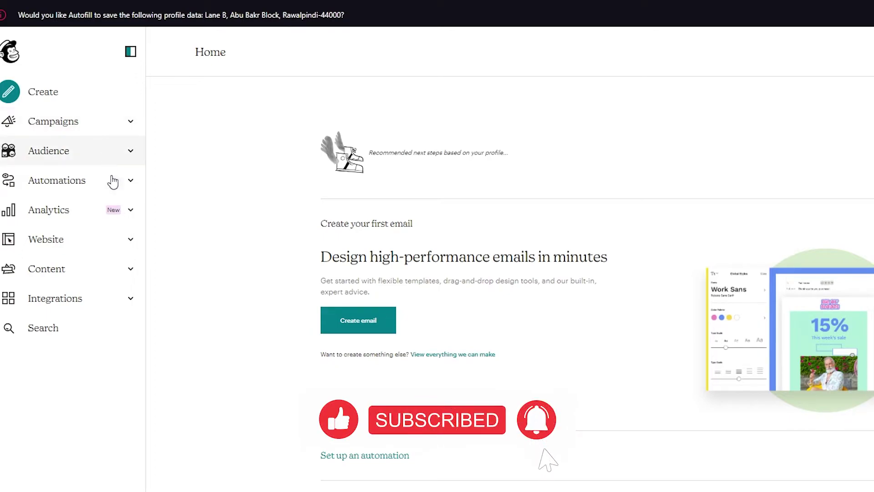
# - Visit the Website page, then open Creative Assistant under Content
pyautogui.click(129, 240)
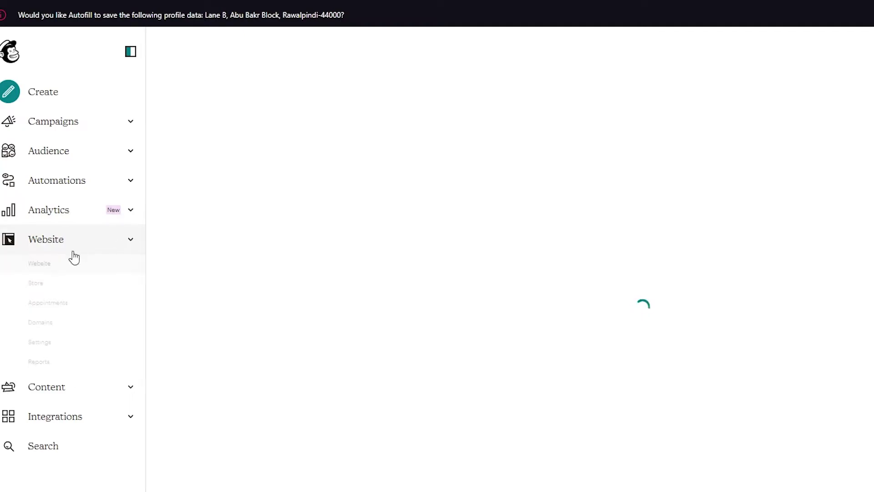
pyautogui.click(29, 246)
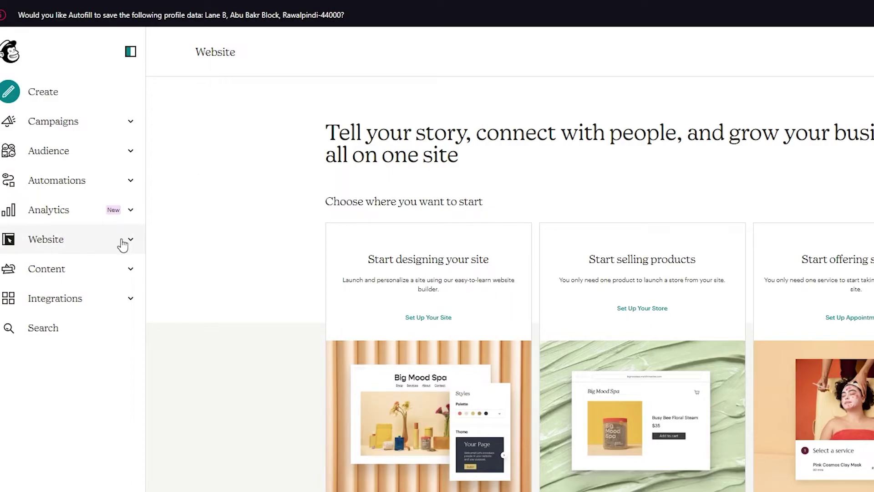
pyautogui.click(121, 275)
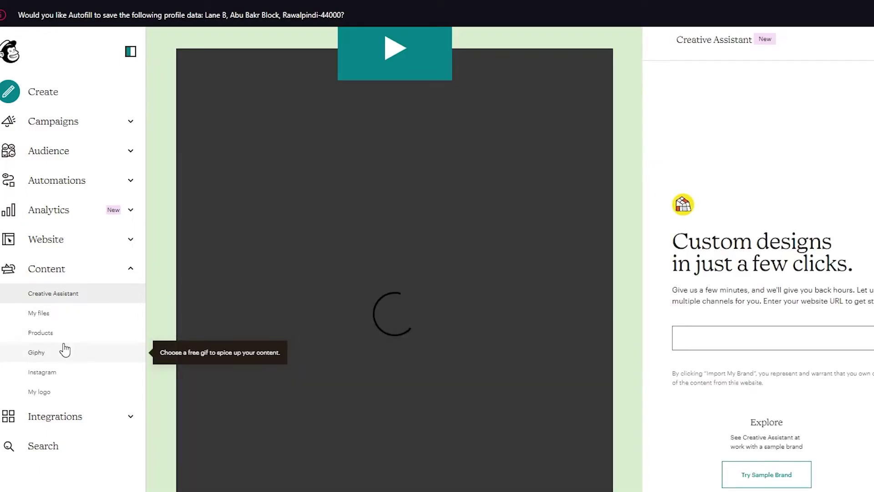
# - Browse the Integrations Discover page, including Shopify, Canva, QuickBooks and WooCommerce
pyautogui.click(80, 415)
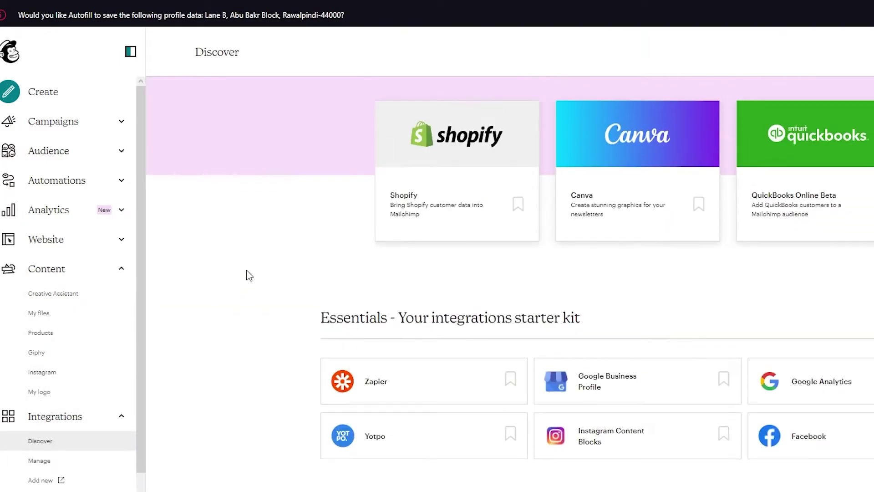
pyautogui.scroll(-3, 583, 236)
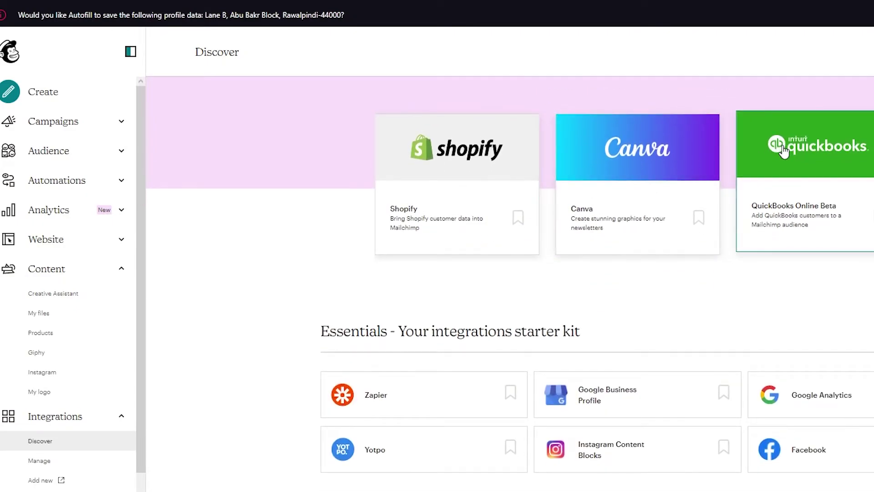
pyautogui.scroll(-4, 779, 152)
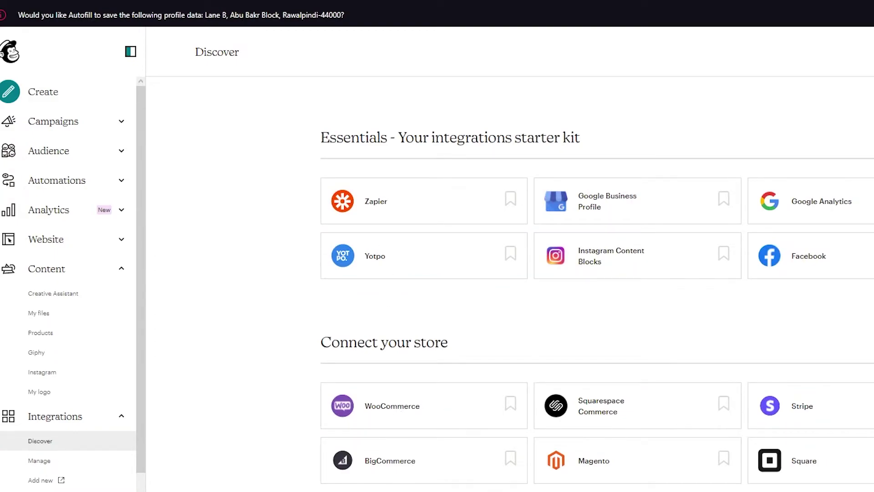
pyautogui.scroll(4, 279, 353)
pyautogui.scroll(3, 280, 353)
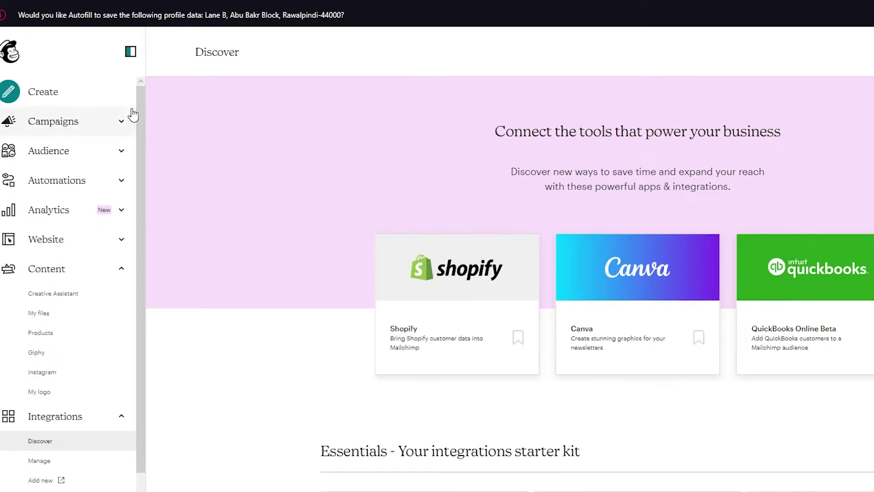
# - Look through the Customer Journeys page under Automations > Overview
pyautogui.click(122, 180)
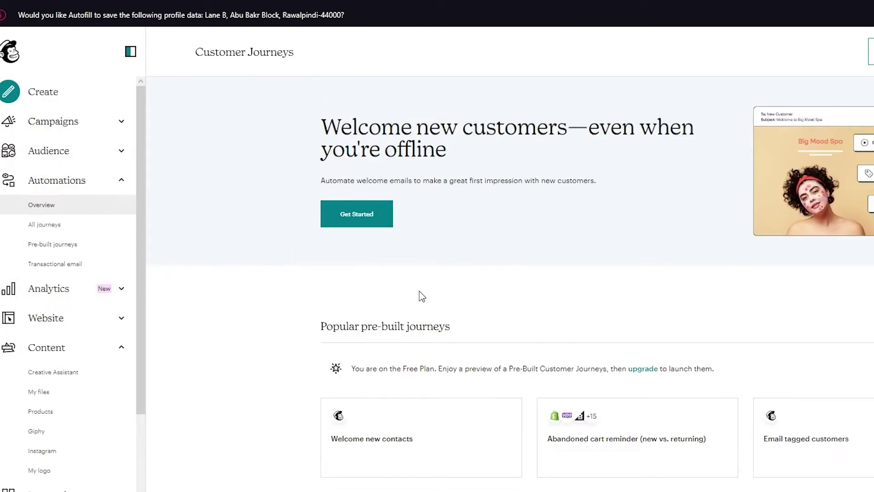
pyautogui.scroll(-3, 419, 295)
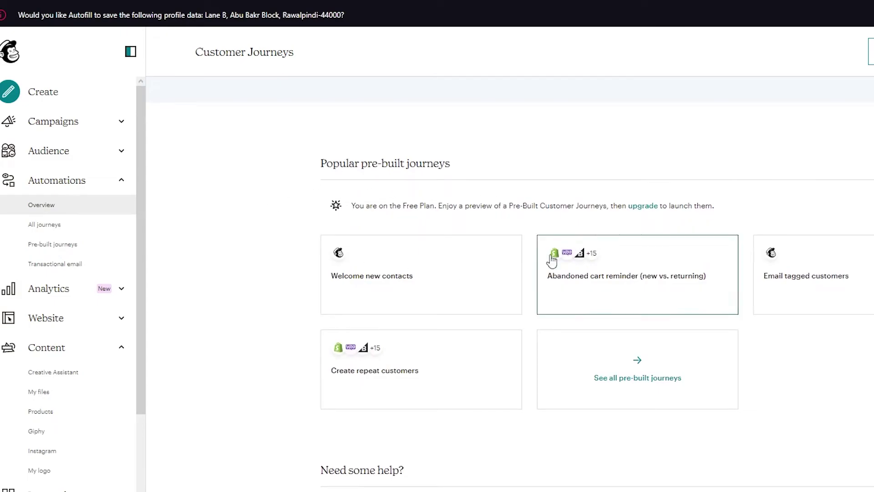
pyautogui.scroll(-5, 500, 285)
pyautogui.scroll(9, 500, 286)
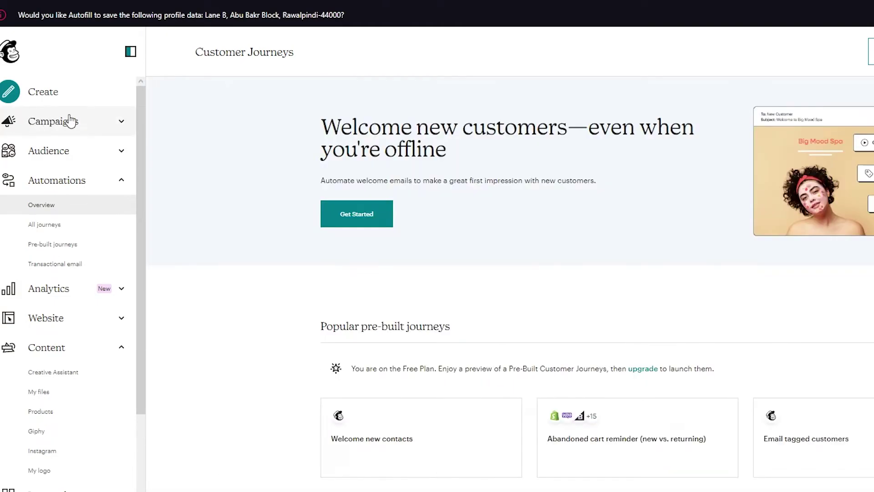
# - Go back to the Home dashboard, then open the Audience Dashboard
pyautogui.click(10, 57)
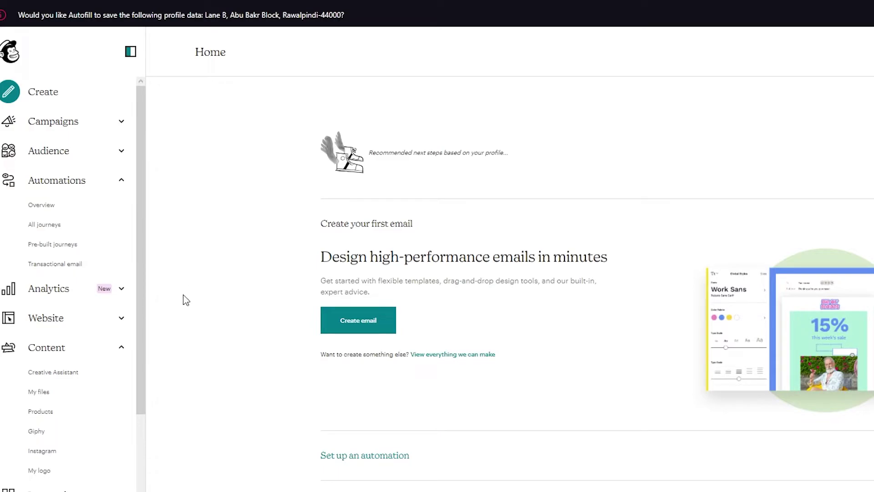
pyautogui.scroll(-2, 97, 381)
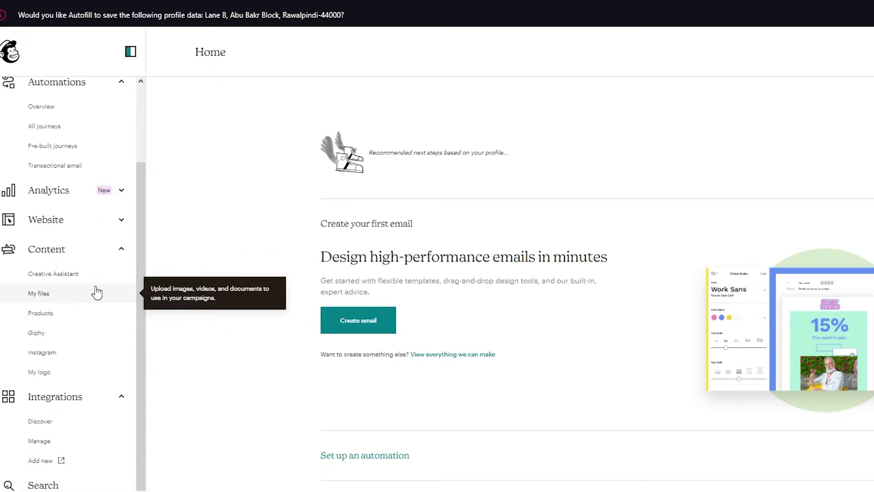
pyautogui.scroll(2, 75, 277)
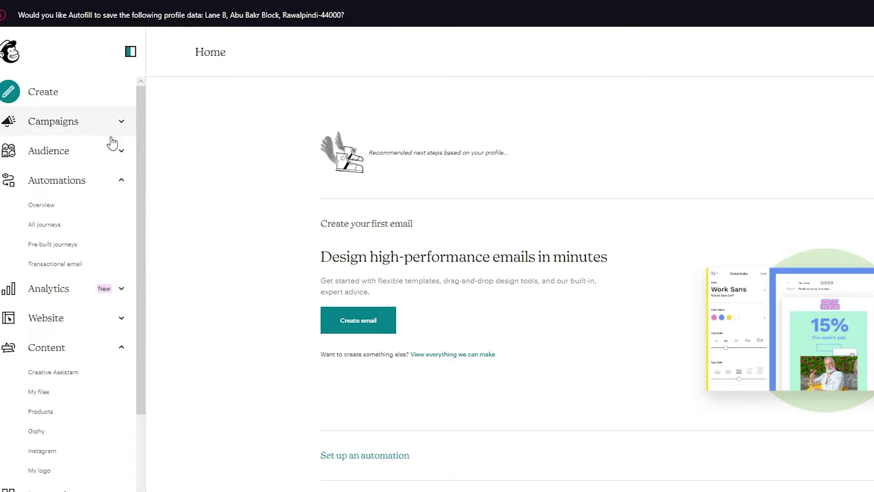
pyautogui.click(121, 153)
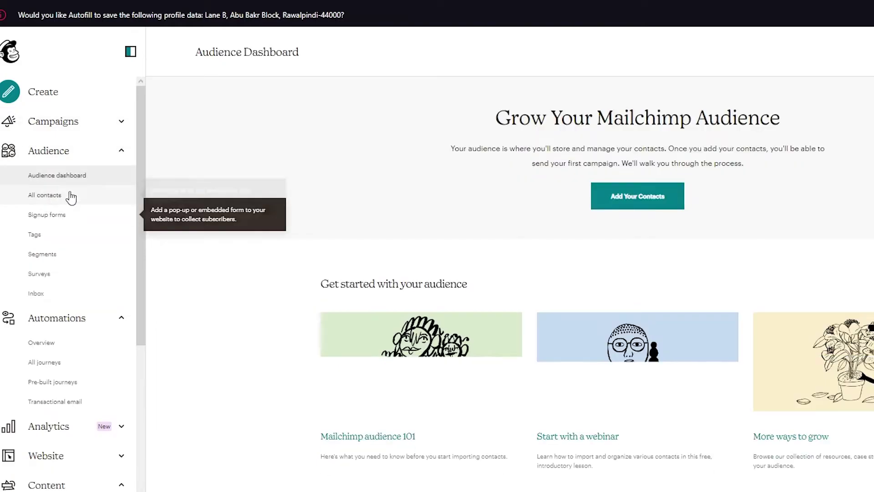
# - Open Add a subscriber from the Add contacts menu on All contacts
pyautogui.click(53, 195)
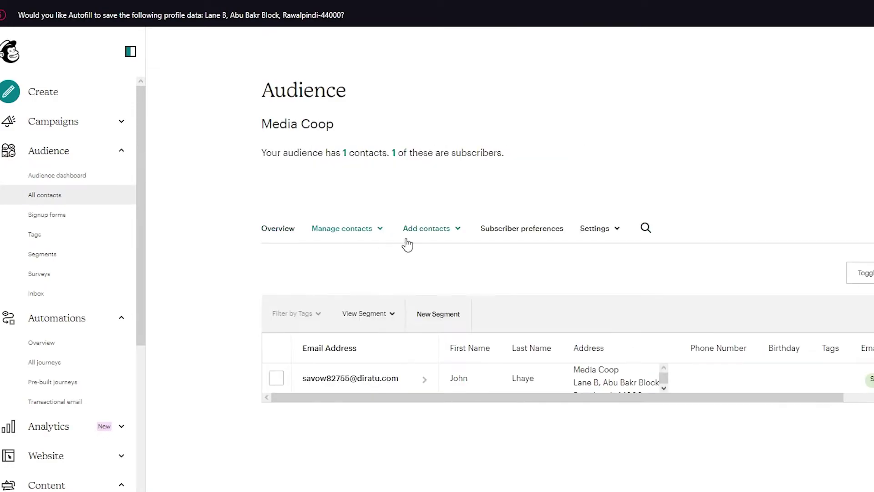
pyautogui.click(441, 231)
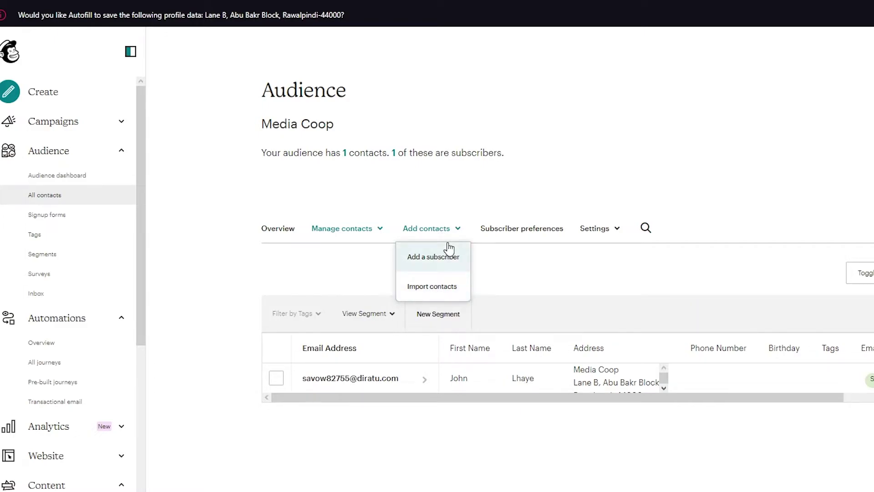
pyautogui.click(450, 258)
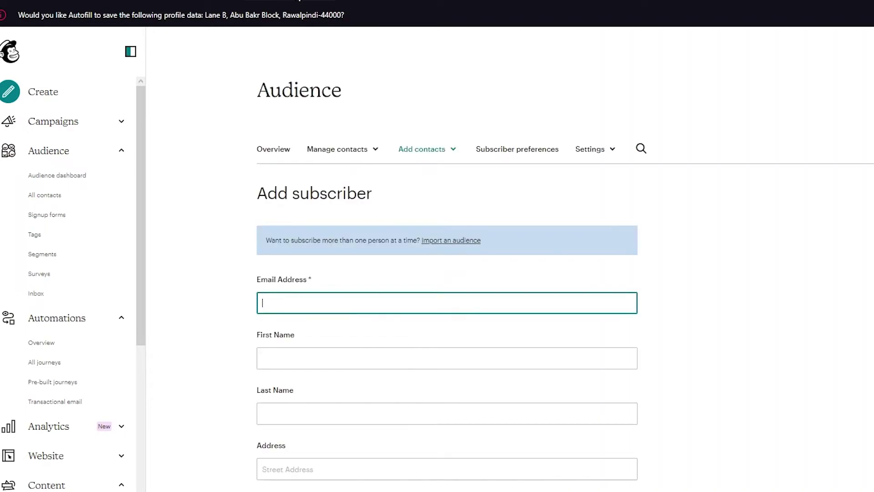
pyautogui.scroll(-2, 358, 226)
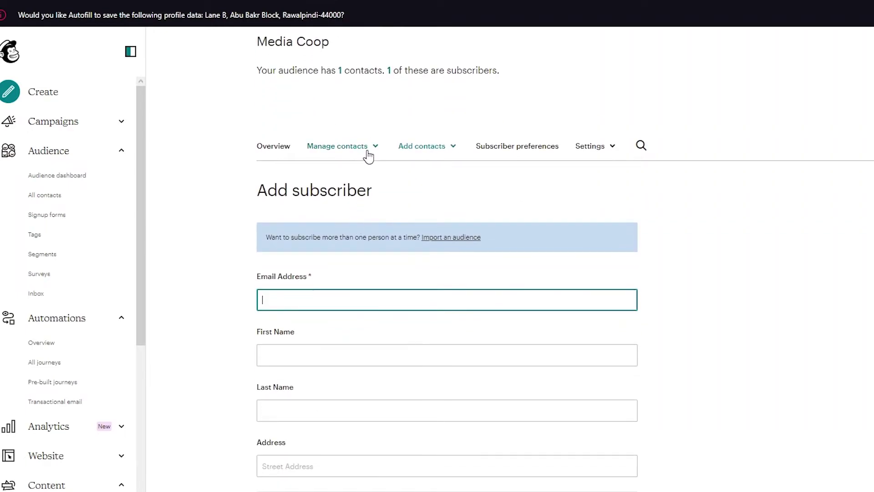
pyautogui.click(428, 147)
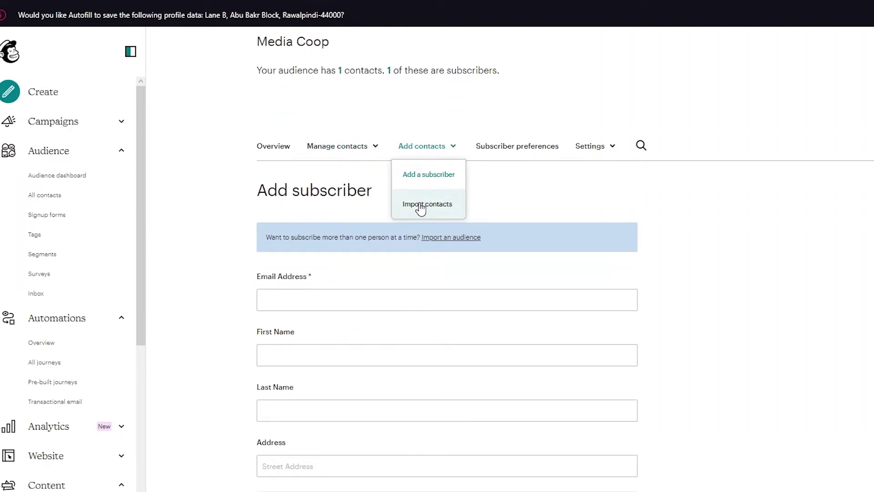
pyautogui.click(421, 207)
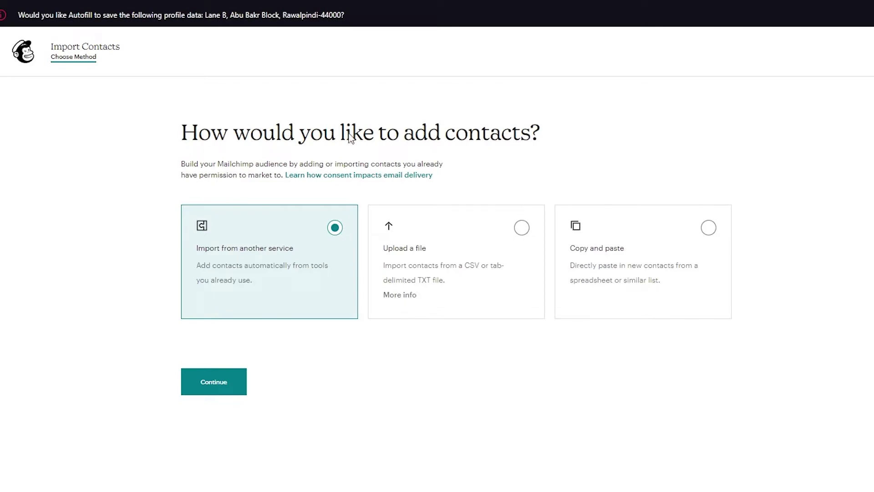
pyautogui.click(3, 57)
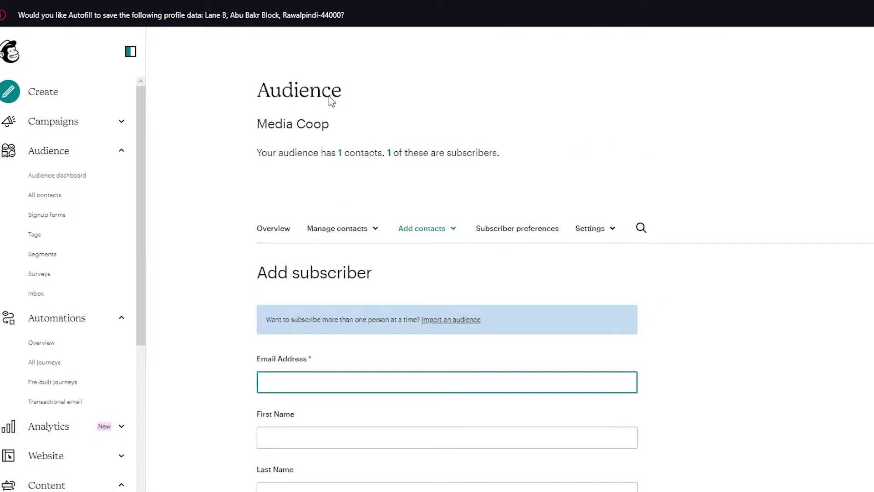
pyautogui.scroll(-3, 378, 369)
pyautogui.scroll(-2, 378, 374)
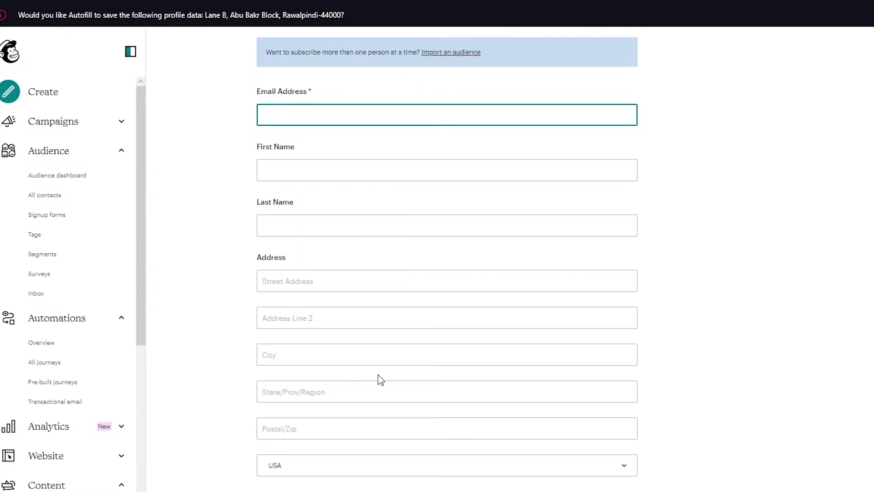
pyautogui.scroll(-5, 368, 232)
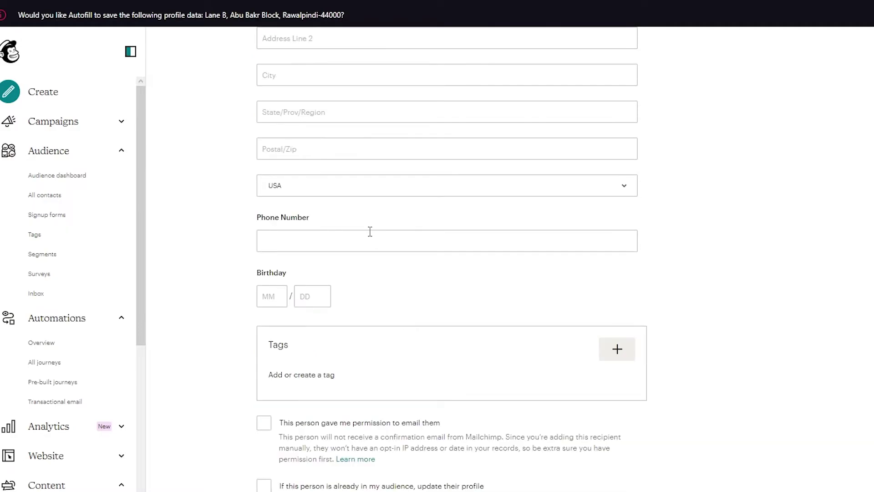
pyautogui.scroll(10, 372, 236)
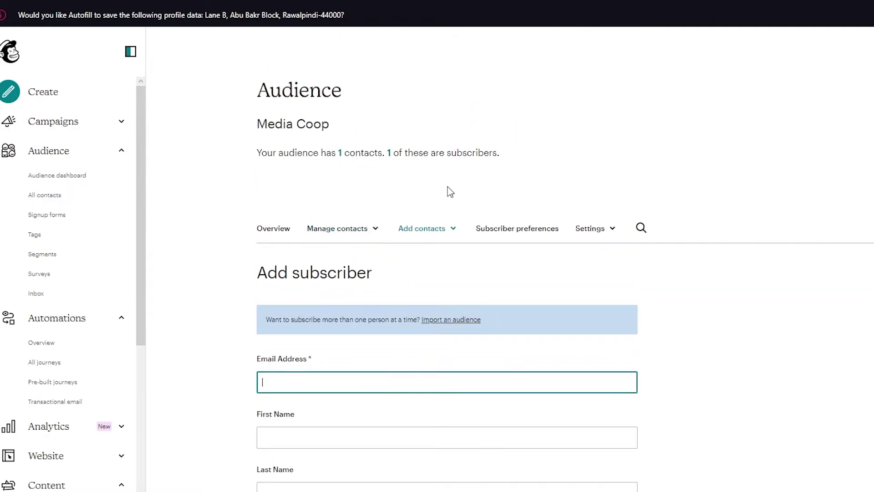
# - Open the Media Coop Overview tab and review its 1 subscribed, 0 unsubscribed counts
pyautogui.click(401, 237)
pyautogui.click(279, 239)
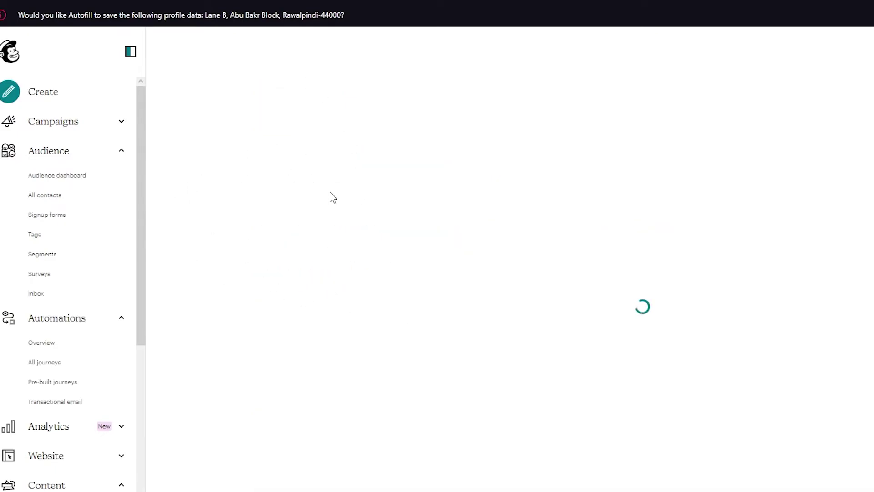
pyautogui.scroll(-4, 435, 286)
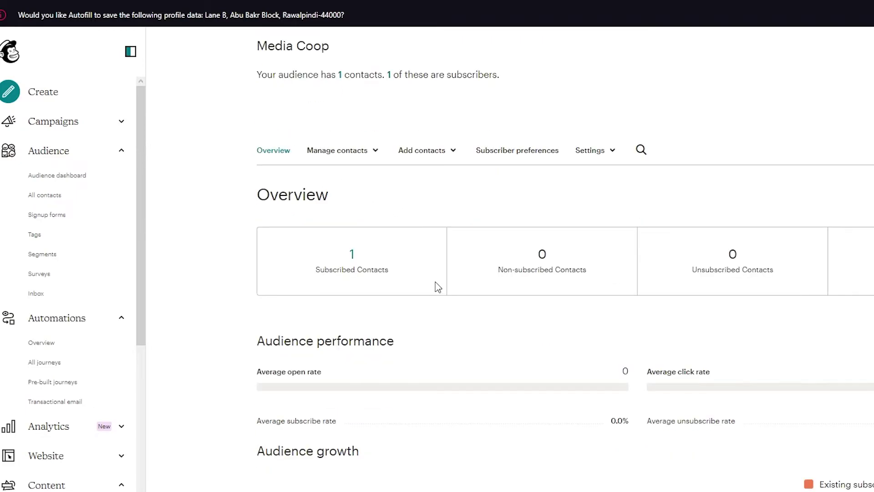
pyautogui.scroll(4, 410, 228)
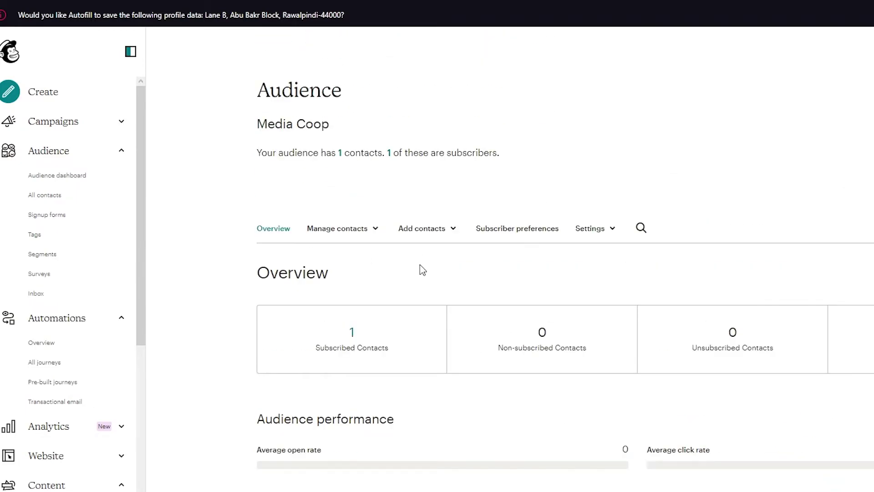
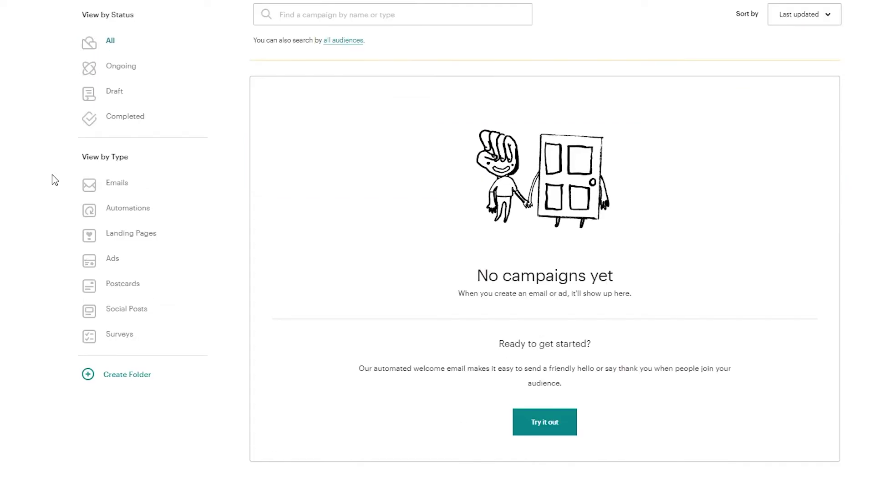
# - Filter the campaigns list to email, then show campaigns of every status and type
pyautogui.click(124, 186)
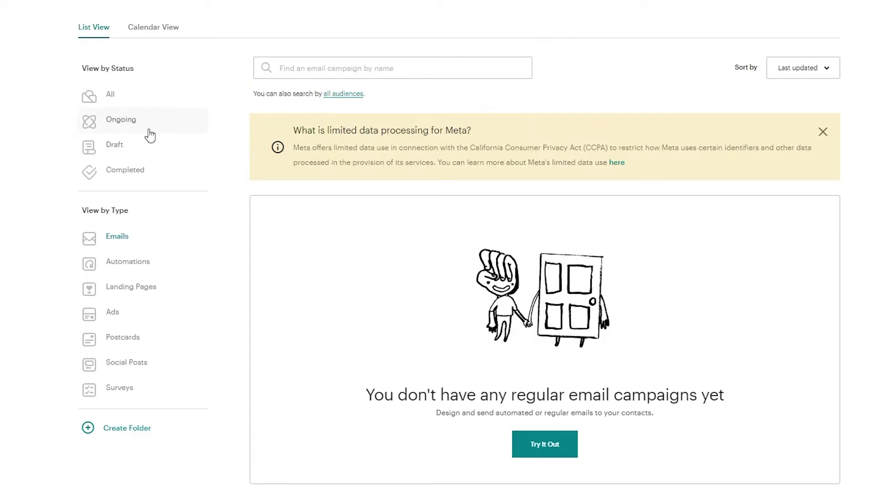
pyautogui.scroll(3, 182, 128)
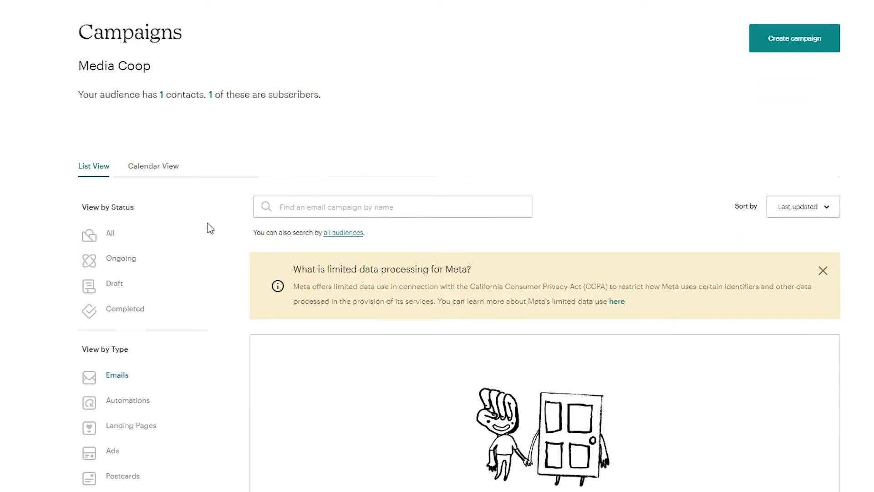
pyautogui.click(135, 241)
# - Start a new campaign and choose Design Email under Regular email
pyautogui.click(804, 47)
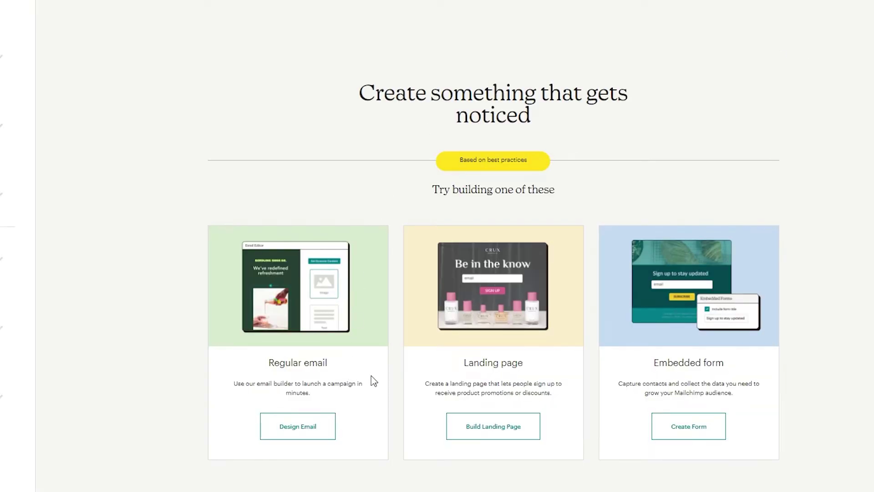
pyautogui.click(526, 427)
pyautogui.click(296, 435)
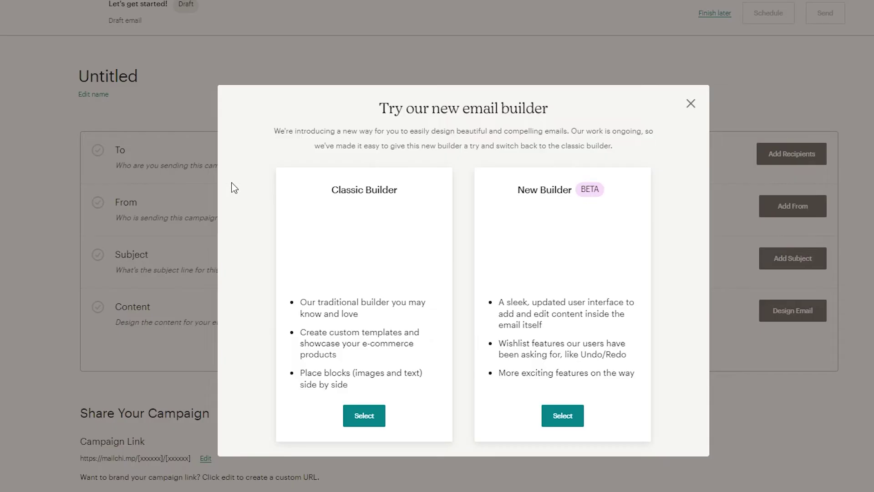
# - Choose the Classic Builder and load the Sell Products template into the editor
pyautogui.click(367, 415)
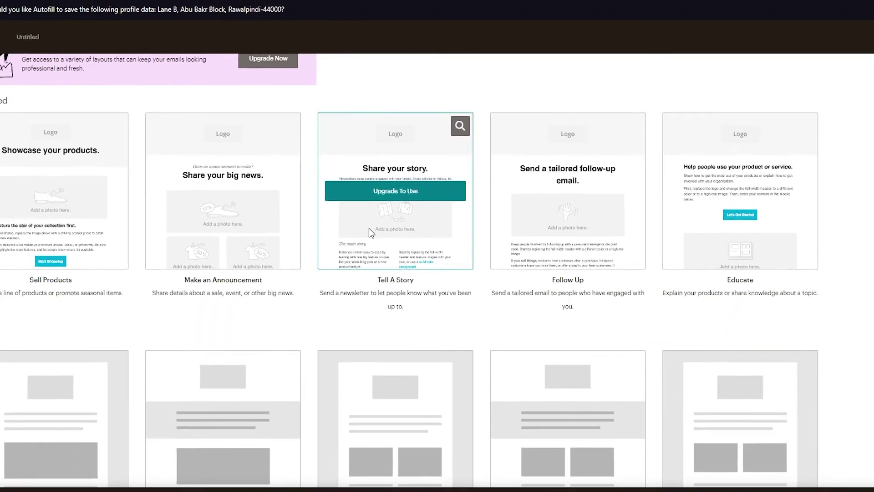
pyautogui.scroll(-6, 198, 302)
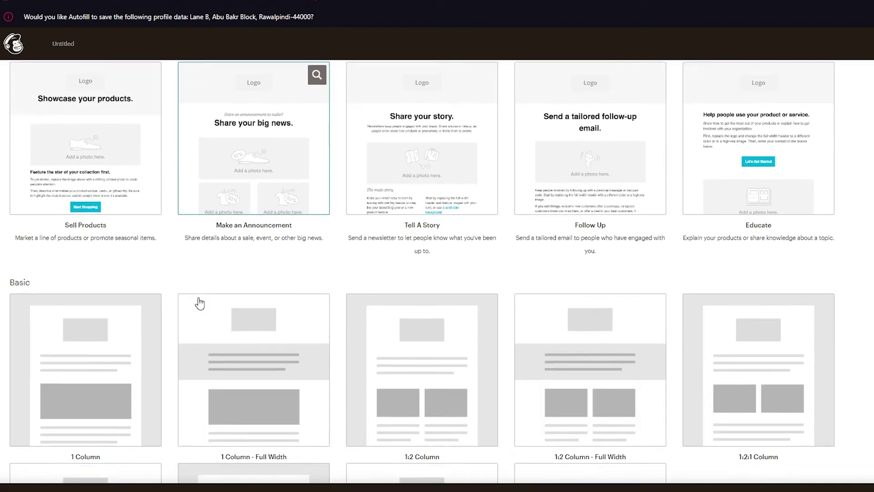
pyautogui.scroll(6, 84, 299)
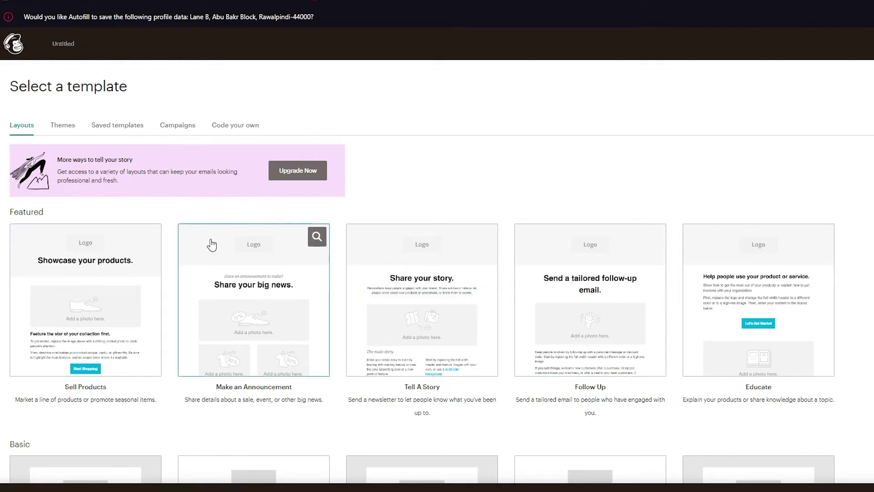
pyautogui.click(120, 279)
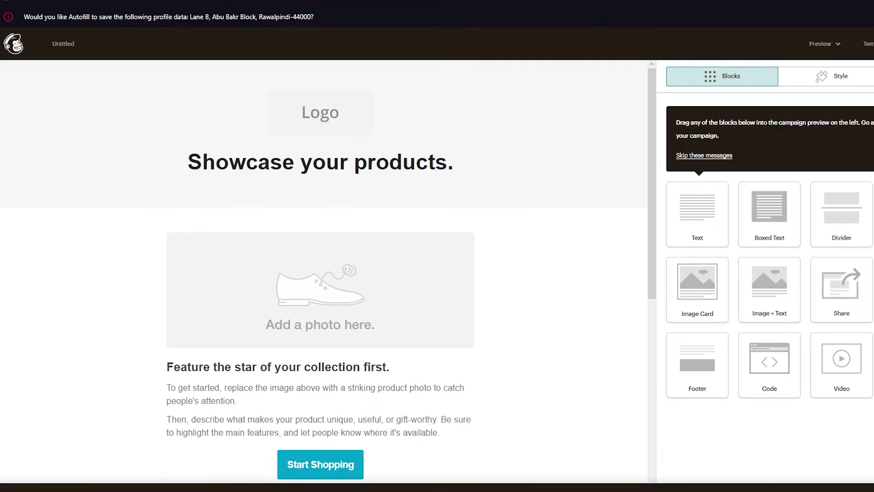
# - Save and close the editor, exiting despite the template's placeholder content
pyautogui.click(868, 44)
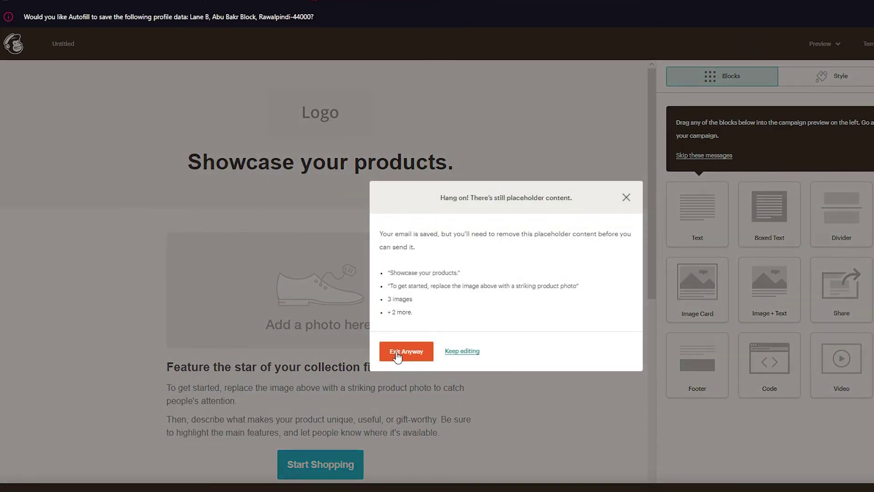
pyautogui.click(421, 356)
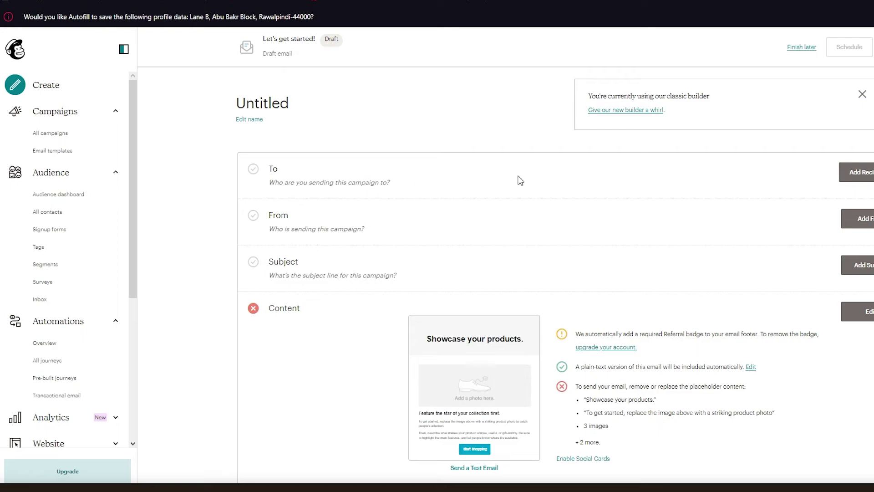
# - Open the To section's recipients step, which shows no contacts yet
pyautogui.click(857, 172)
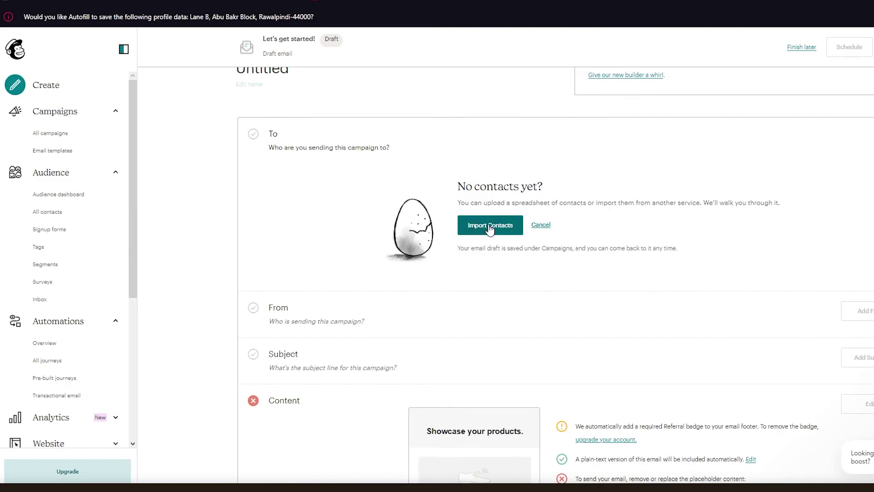
pyautogui.scroll(-1, 490, 229)
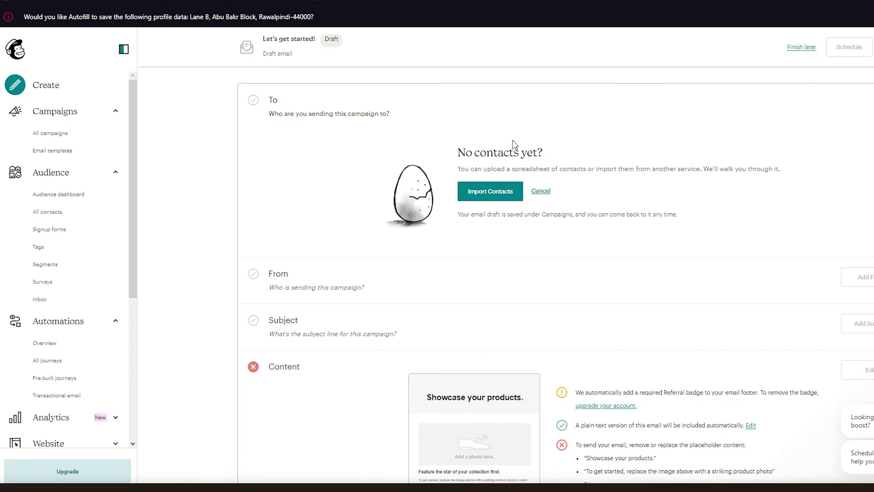
pyautogui.scroll(-3, 513, 145)
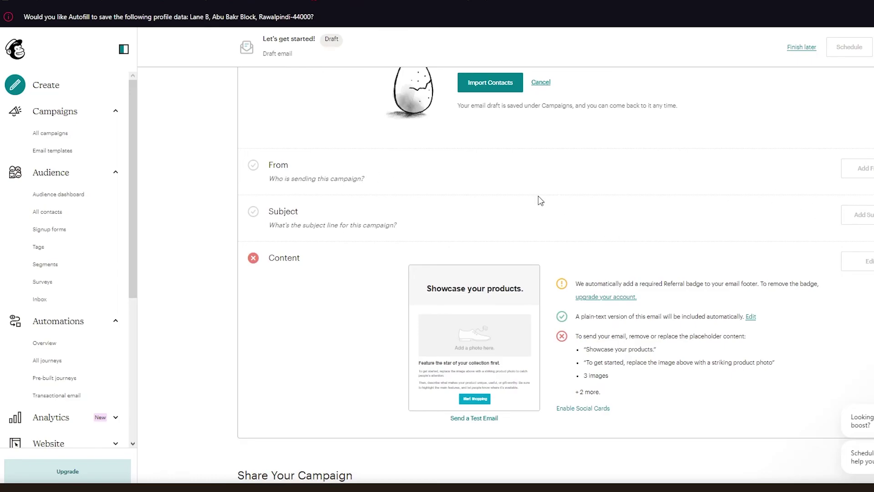
pyautogui.scroll(-3, 406, 216)
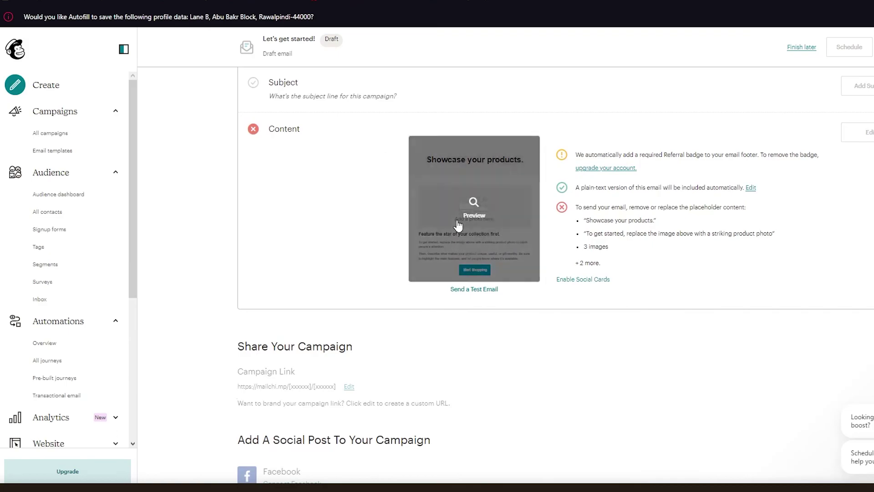
# - Review the To, From, Subject and Content checklist and dismiss the classic builder notice
pyautogui.scroll(-5, 459, 227)
pyautogui.scroll(4, 503, 173)
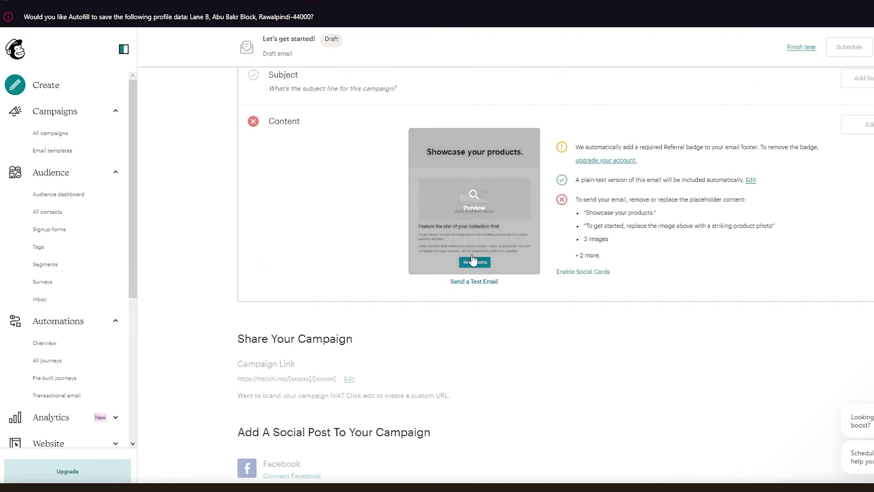
pyautogui.scroll(-4, 480, 291)
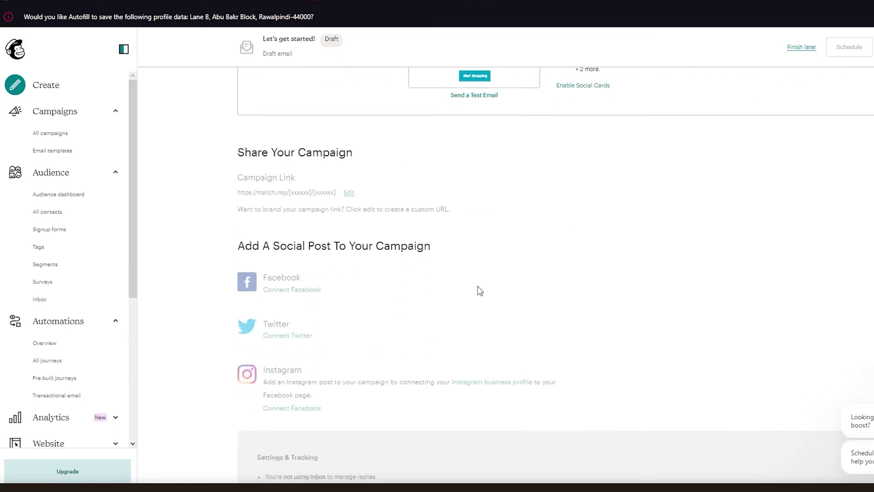
pyautogui.scroll(-1, 480, 291)
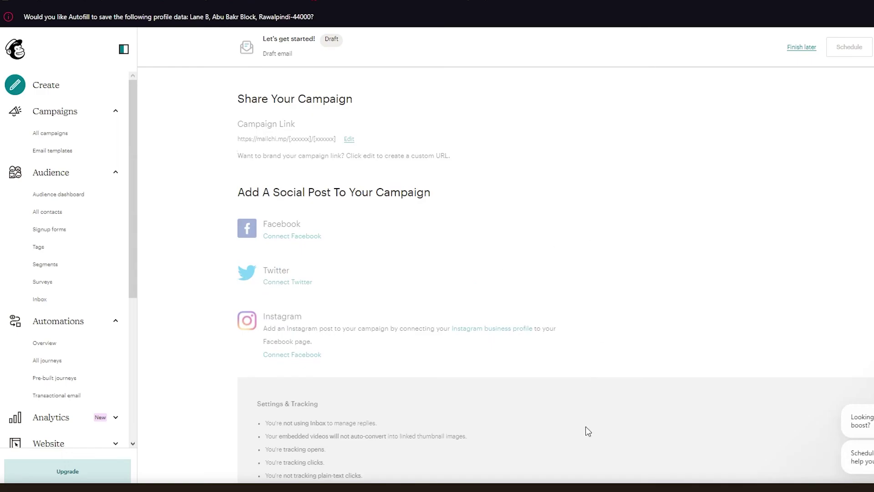
pyautogui.scroll(10, 586, 427)
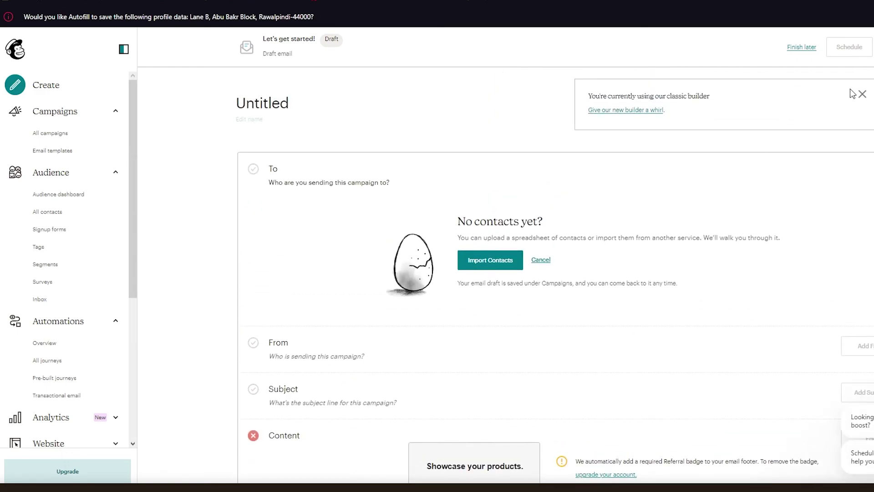
pyautogui.click(864, 98)
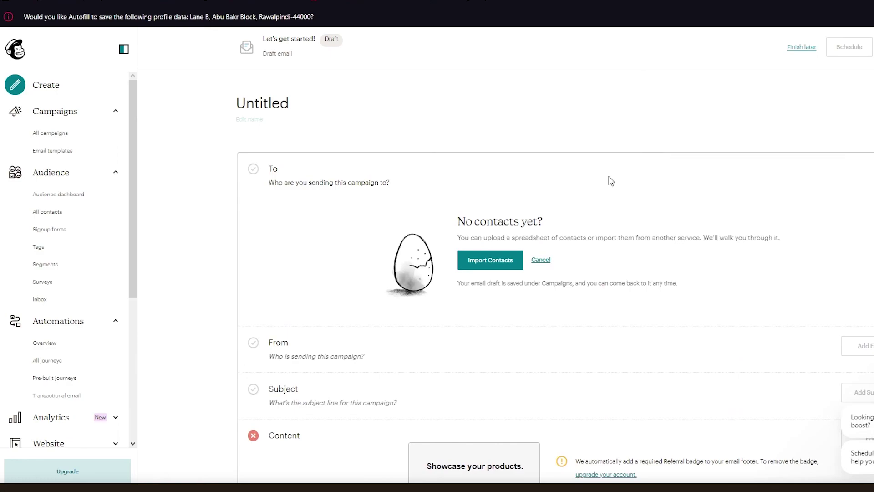